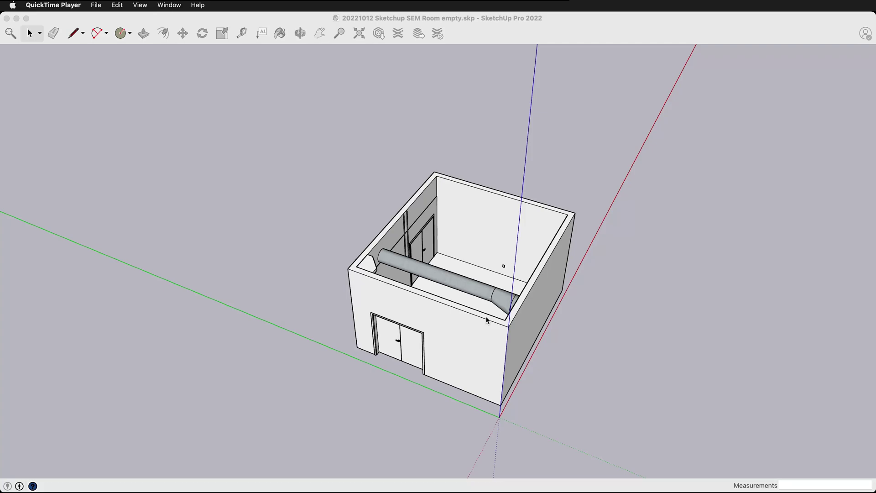
Draw a floor rectangle about 23' by 19' 4" in front of the double-door wall, starting at the room's outer corner near the origin.
middle_drag(507, 298, 614, 304)
middle_drag(455, 293, 551, 305)
scroll(436, 245, up, 3)
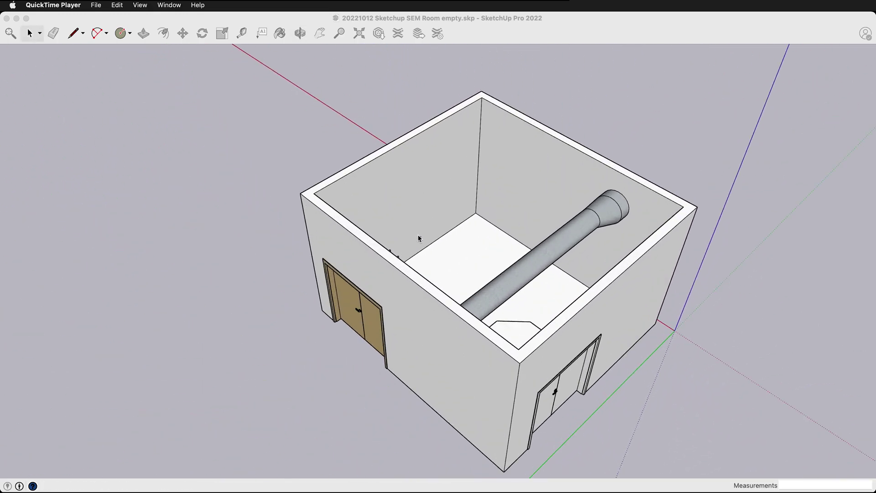
middle_drag(419, 242, 151, 221)
scroll(444, 205, down, 5)
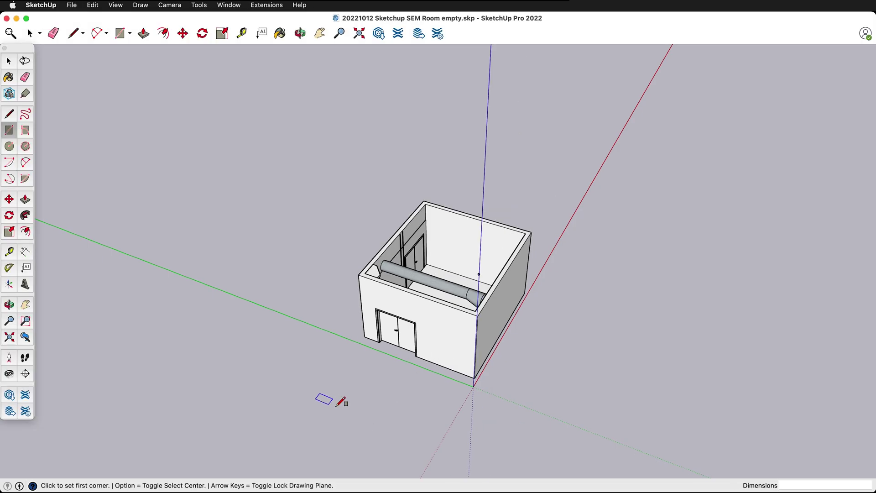
click(475, 377)
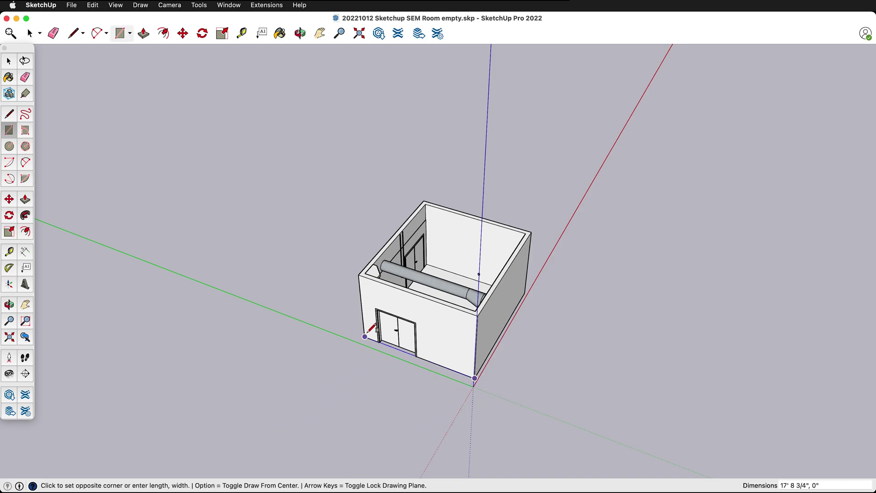
click(262, 452)
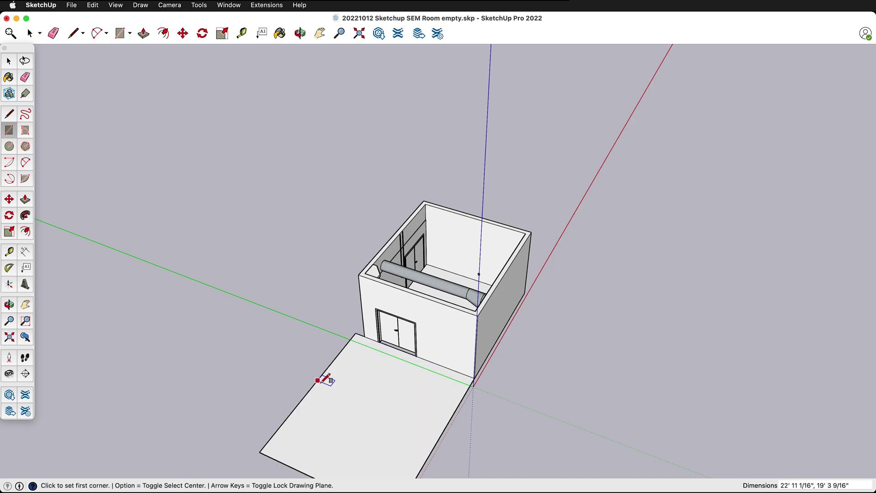
Move the floor rectangle's side edge about 1' 7" to align with the room's outer corner beside the double door.
key(m)
scroll(334, 358, up, 3)
scroll(333, 357, up, 2)
click(372, 310)
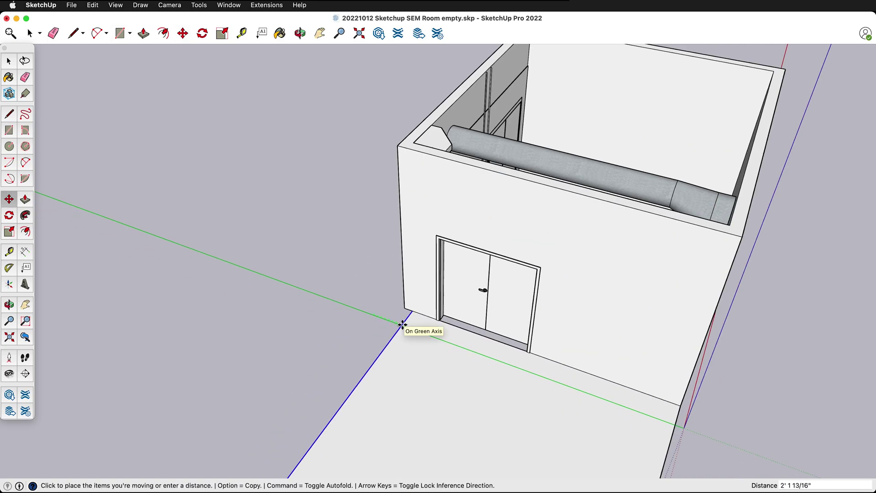
click(404, 310)
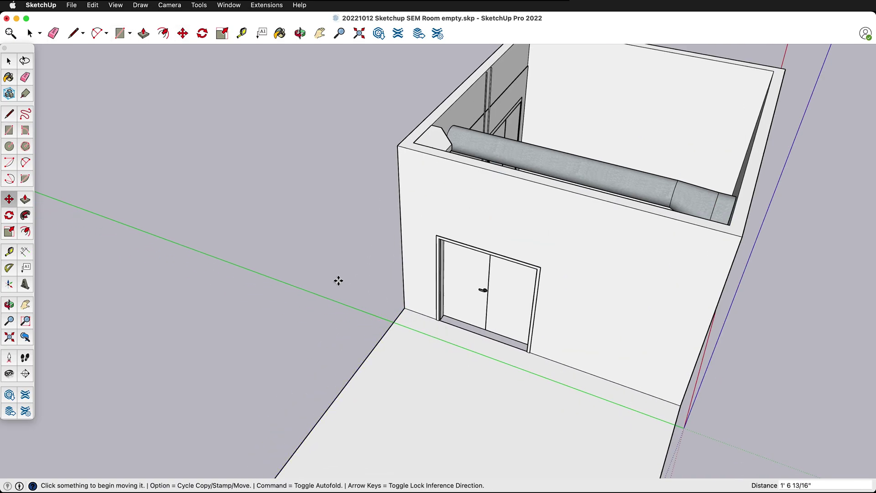
scroll(338, 280, down, 5)
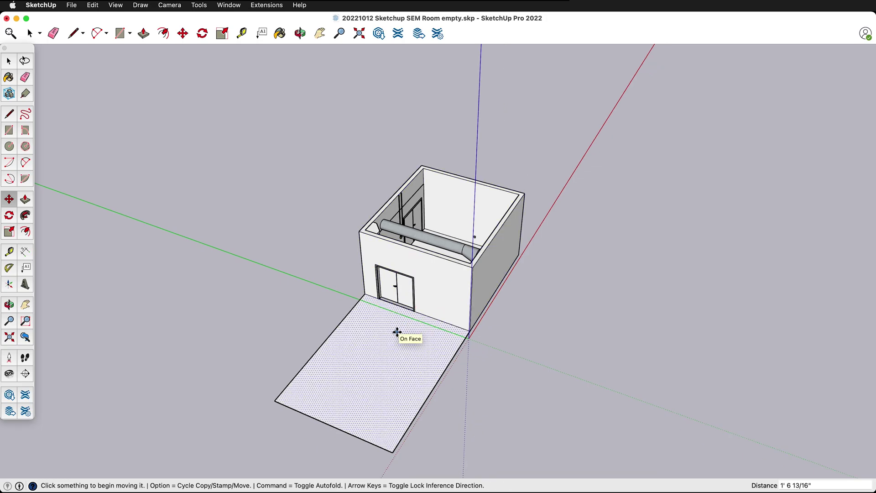
Offset the floor rectangle's perimeter 8 inches inward to outline the new room's walls.
key(f)
click(339, 332)
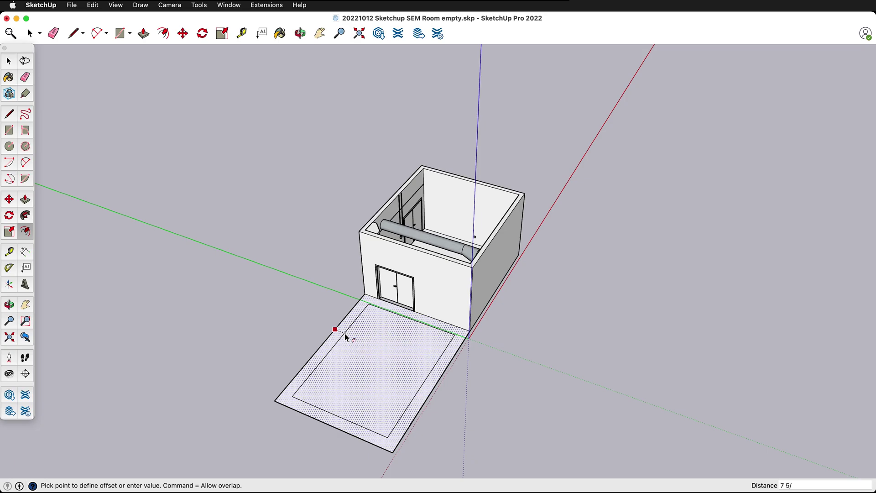
text(8)
key(Return)
Push/Pull the border face up 12' 2" to match the height of the existing room's walls.
scroll(441, 286, up, 4)
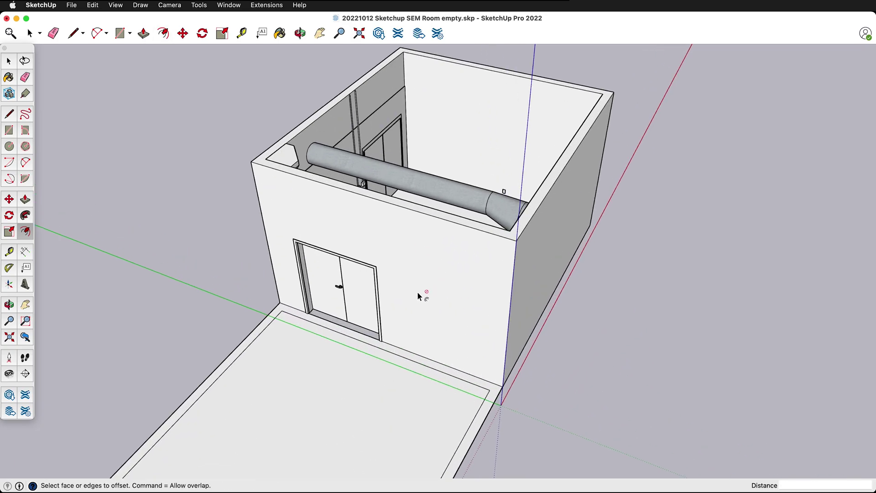
key(space)
key(p)
click(444, 377)
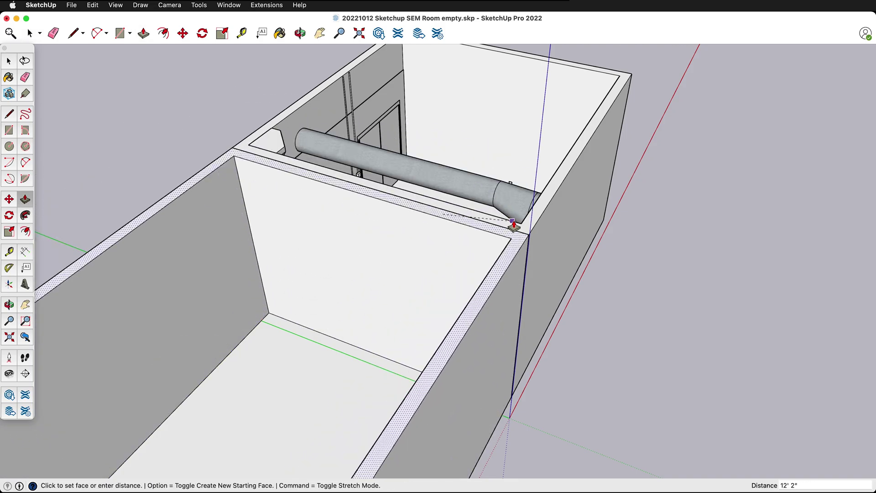
click(525, 238)
Draw a freehand rectangle rising from the floor on the new room's wall that adjoins the existing room, covering the double door.
middle_drag(475, 249, 446, 194)
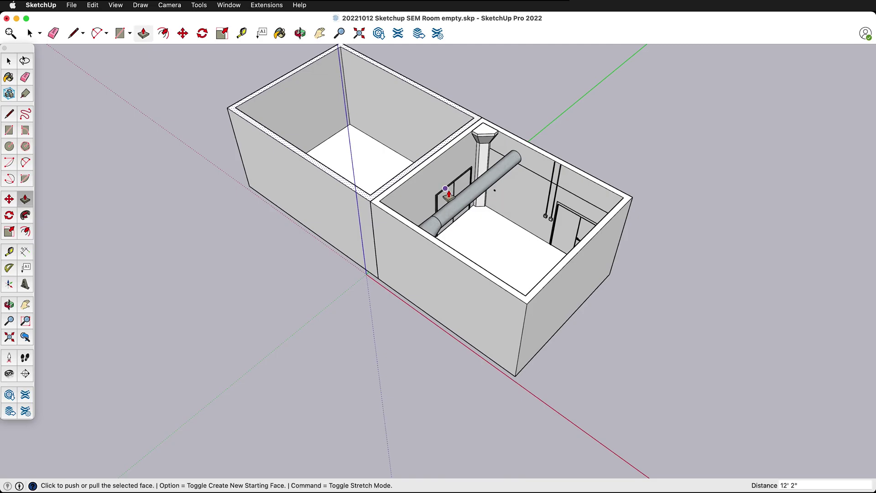
middle_drag(411, 166, 319, 220)
scroll(380, 246, up, 5)
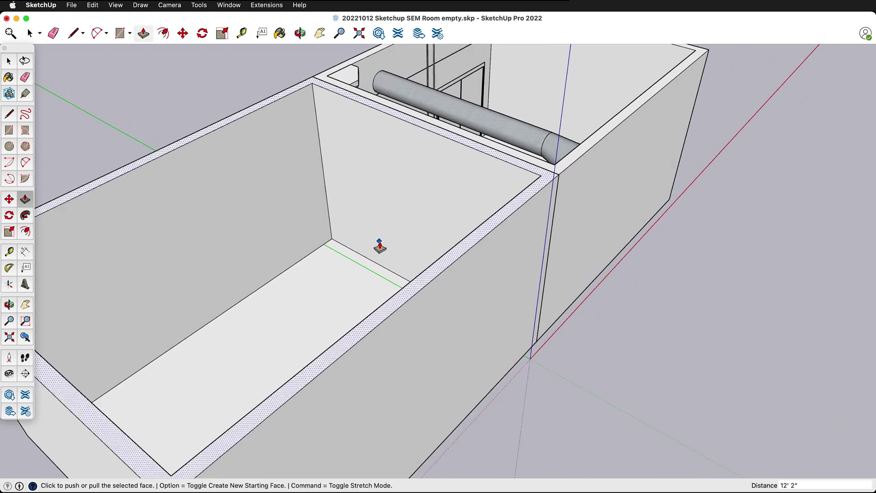
scroll(380, 247, up, 2)
key(r)
click(339, 247)
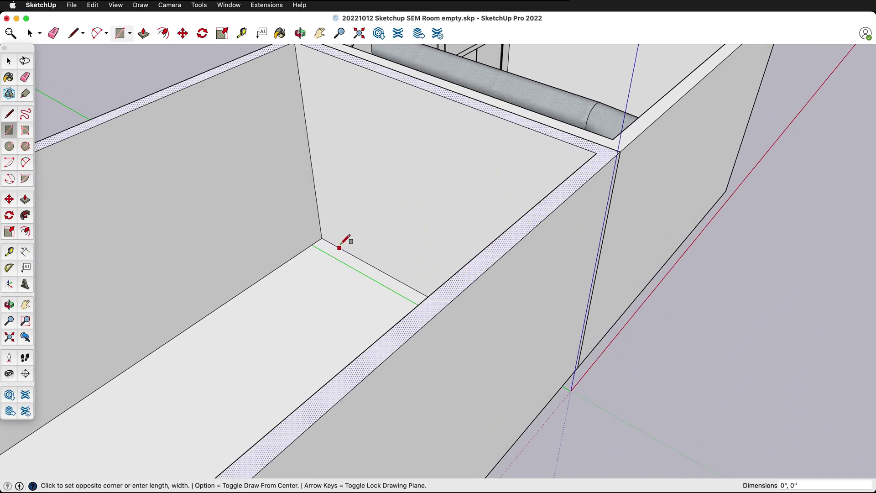
click(467, 170)
Push the rectangle 7 5/8" through the new wall to open it up to the existing double door.
key(p)
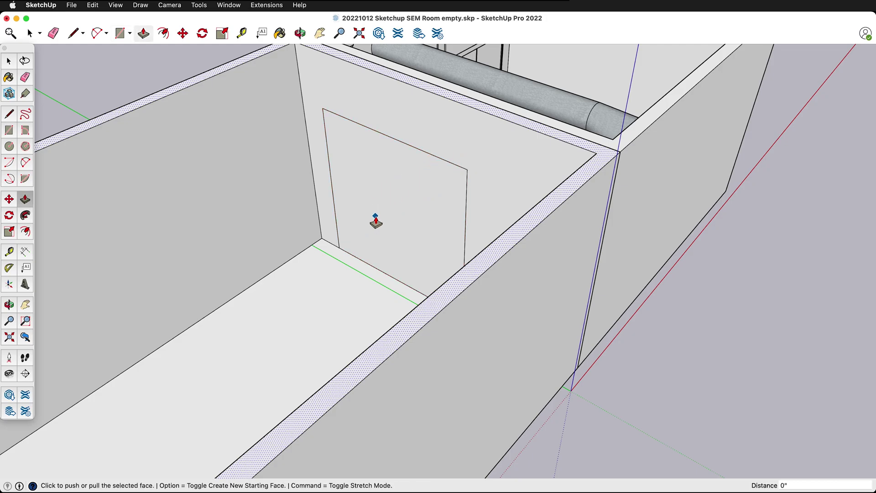
key(space)
click(376, 214)
key(p)
click(376, 213)
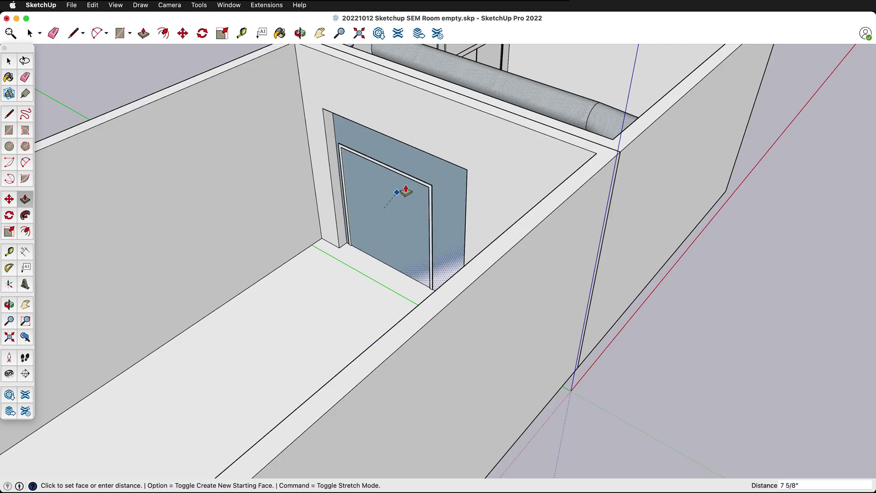
click(476, 110)
Pull the side face of the opening farther from the room corner in about 2' 6" to meet the door frame's outer edge.
key(o)
drag(289, 307, 499, 255)
key(p)
scroll(475, 215, up, 6)
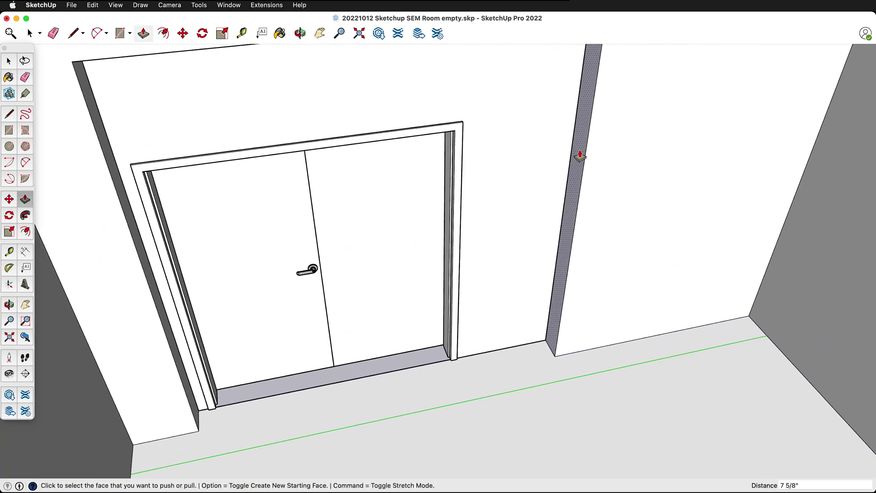
click(580, 156)
click(464, 129)
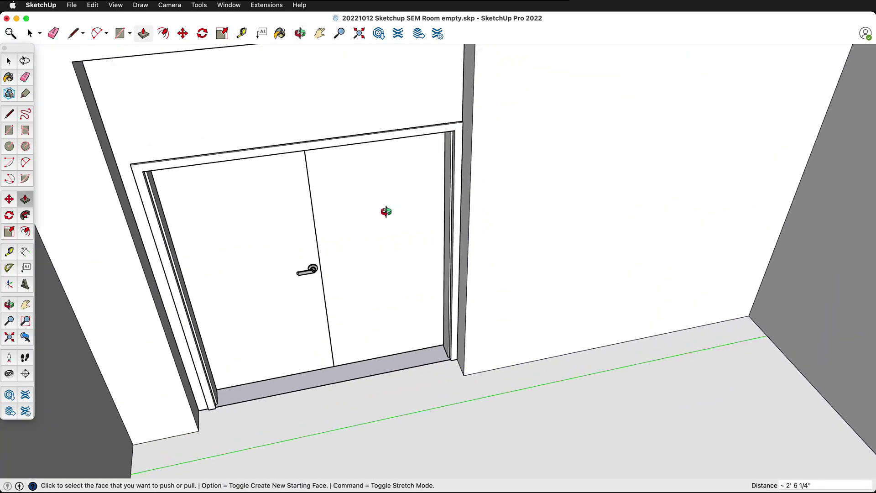
Push/Pull the opening's opposite side face, nearer the room corner, to line up with the door frame's outer edge.
middle_drag(387, 211, 210, 221)
click(126, 82)
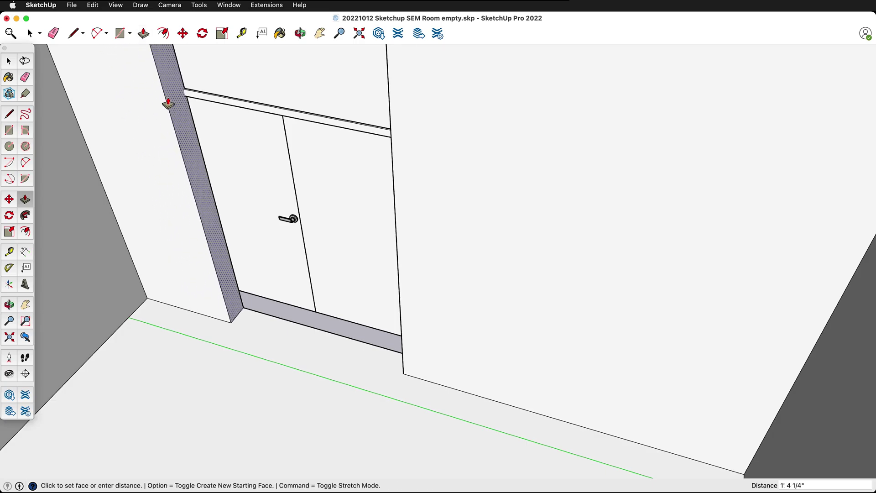
click(117, 76)
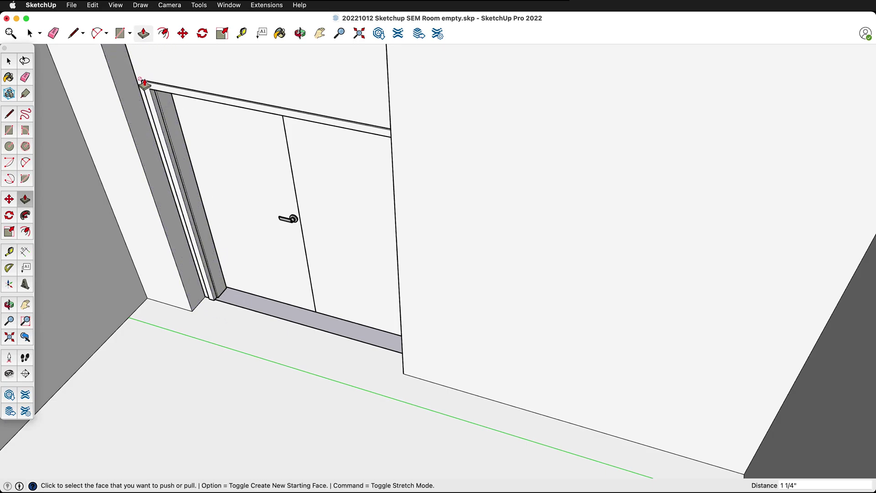
click(133, 85)
click(142, 82)
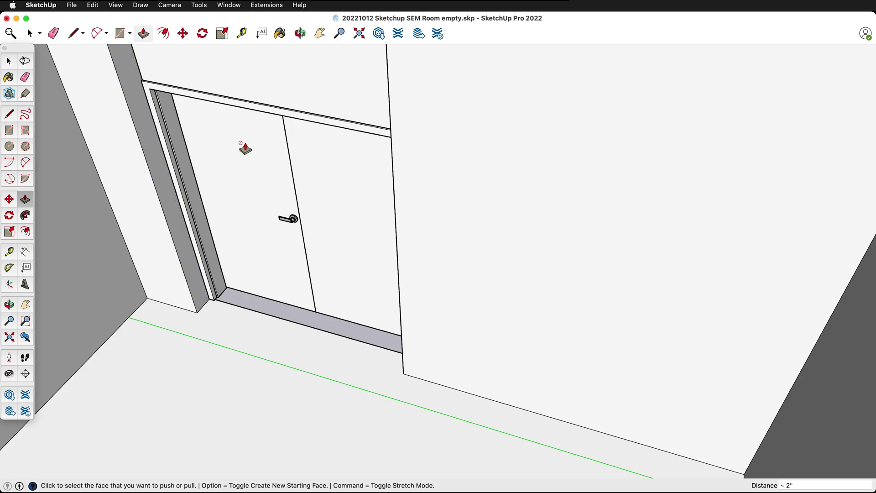
Lower the opening's top face in stages until it meets the upper edge of the door frame.
scroll(290, 286, down, 10)
scroll(282, 269, up, 3)
middle_drag(282, 269, 355, 180)
scroll(349, 201, down, 5)
scroll(297, 192, up, 4)
middle_drag(248, 164, 248, 103)
click(245, 92)
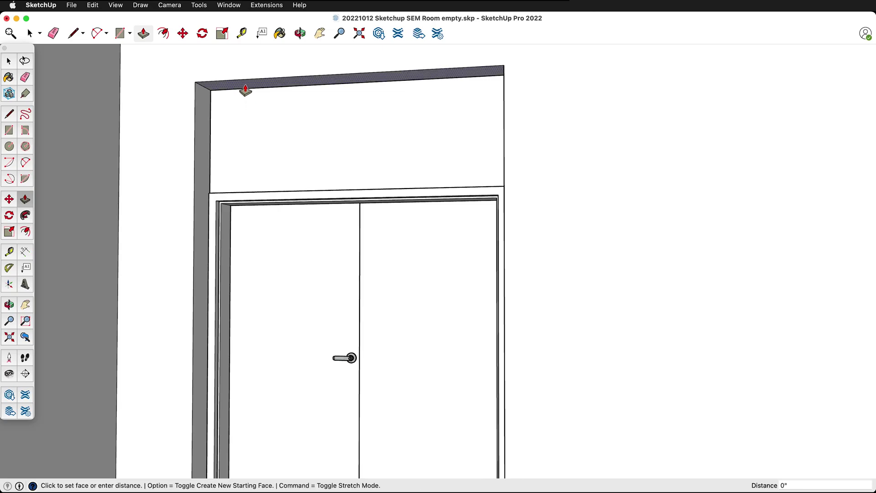
click(228, 157)
click(228, 158)
click(204, 165)
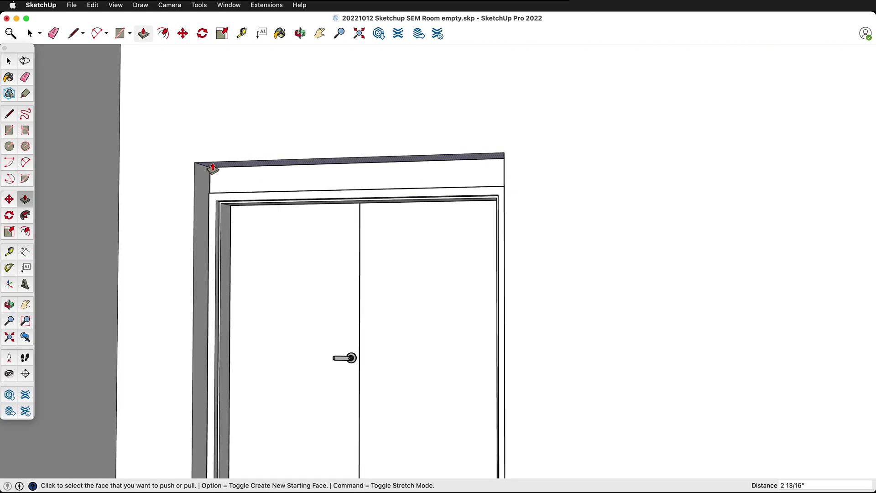
click(207, 168)
click(215, 192)
click(212, 194)
scroll(212, 202, up, 3)
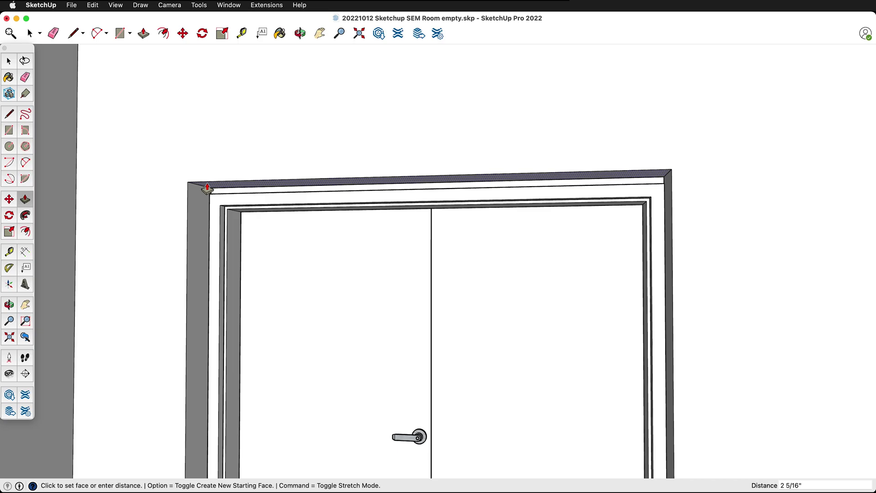
click(212, 198)
click(215, 197)
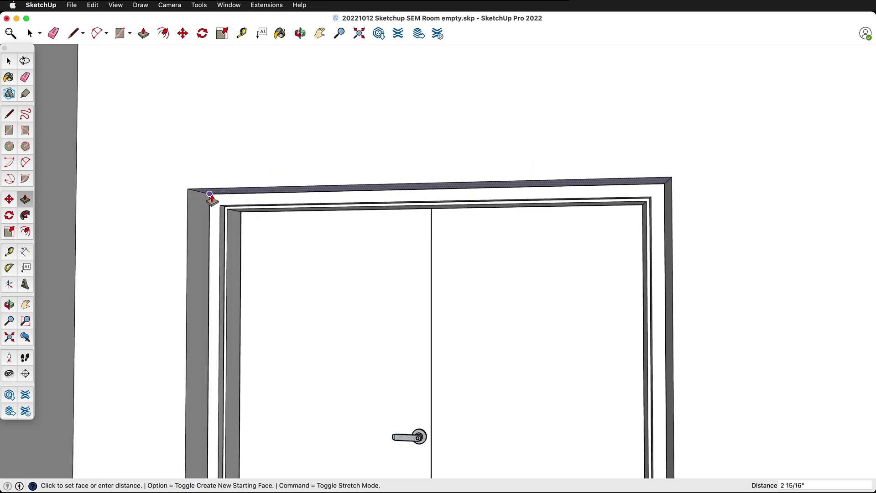
Push the new wall face around the double door back 7 5/8" until it is flush with the existing room's wall.
scroll(212, 197, down, 6)
middle_drag(212, 197, 260, 192)
middle_drag(336, 327, 279, 273)
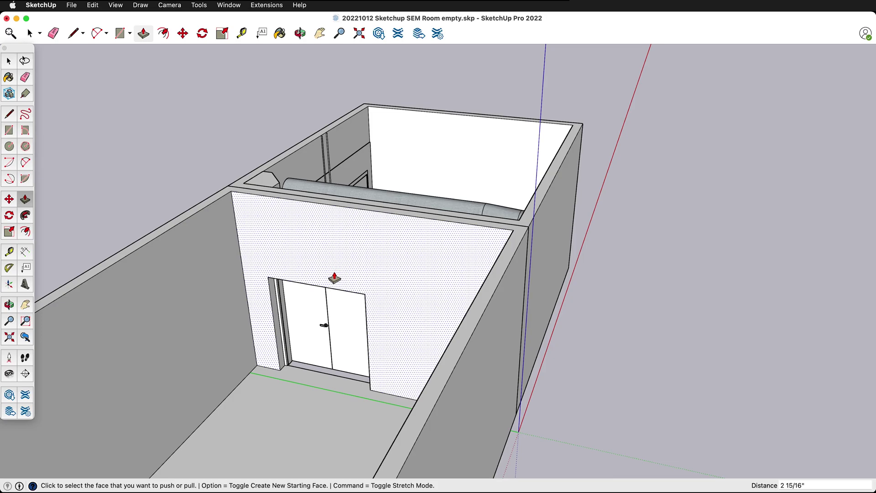
click(336, 277)
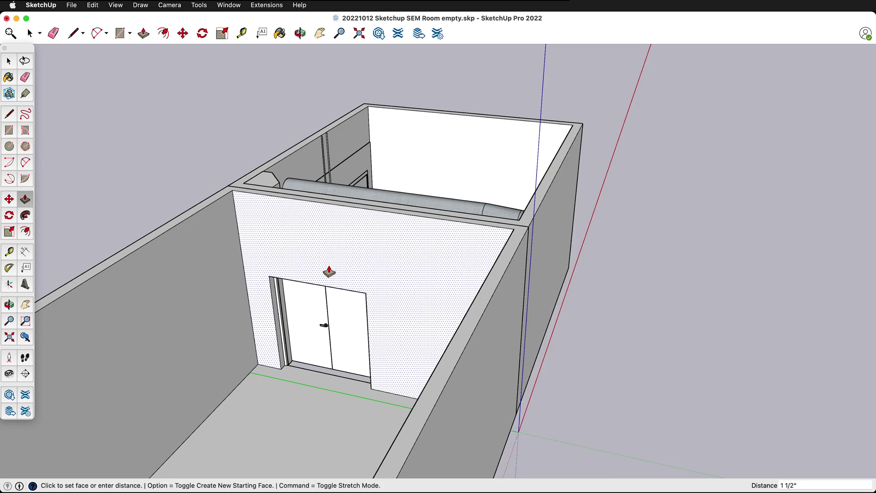
click(359, 212)
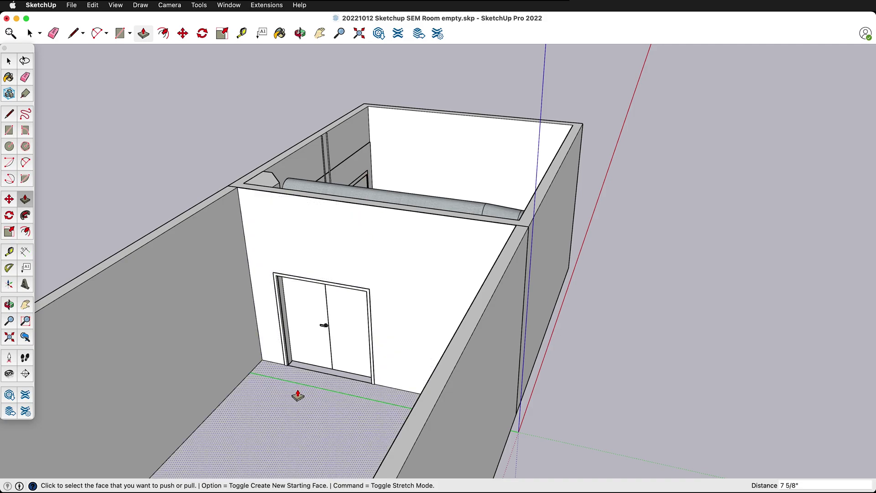
Examine the shared wall around the double door from several angles, selecting its face to check for overlap with the existing wall.
middle_drag(298, 396, 477, 386)
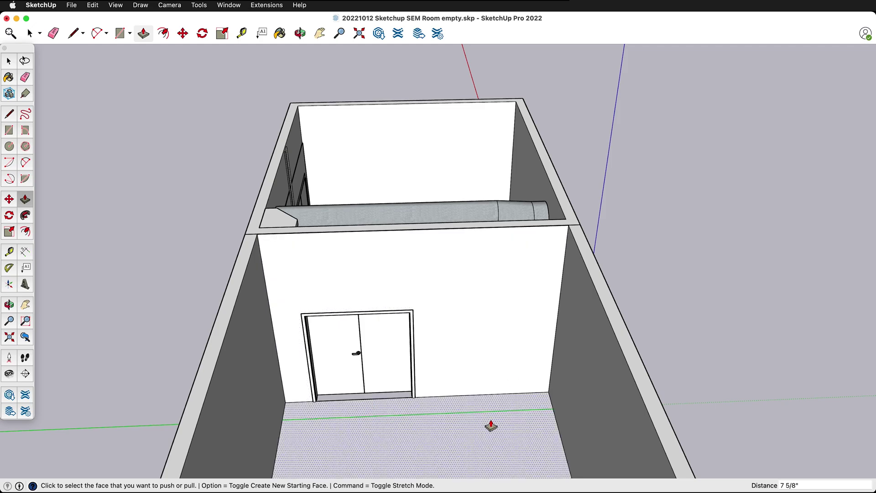
scroll(489, 417, up, 5)
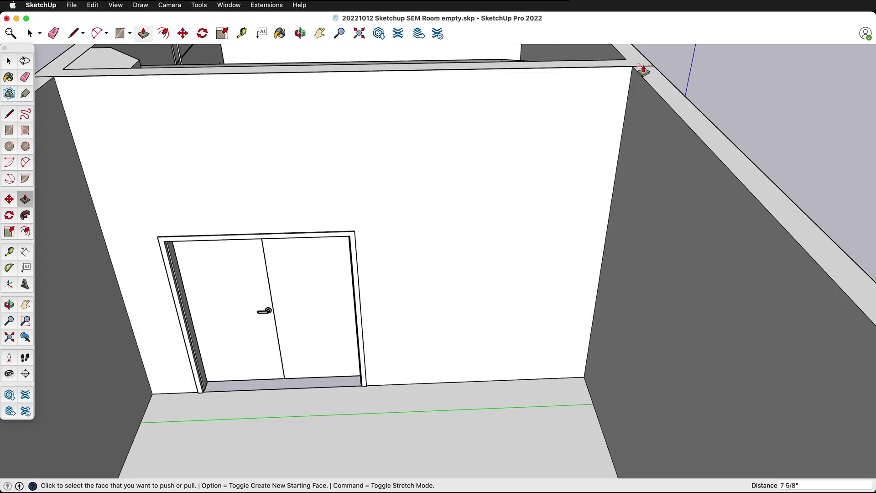
scroll(647, 75, down, 5)
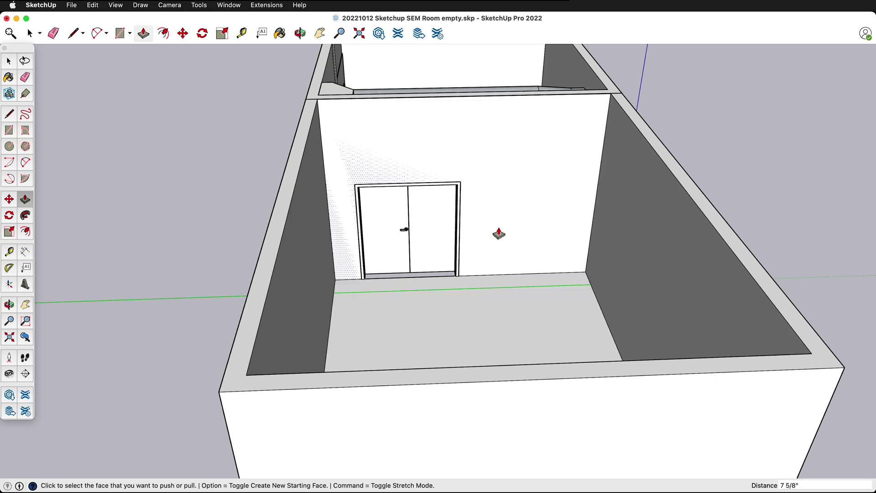
middle_drag(550, 177, 469, 164)
key(space)
click(473, 156)
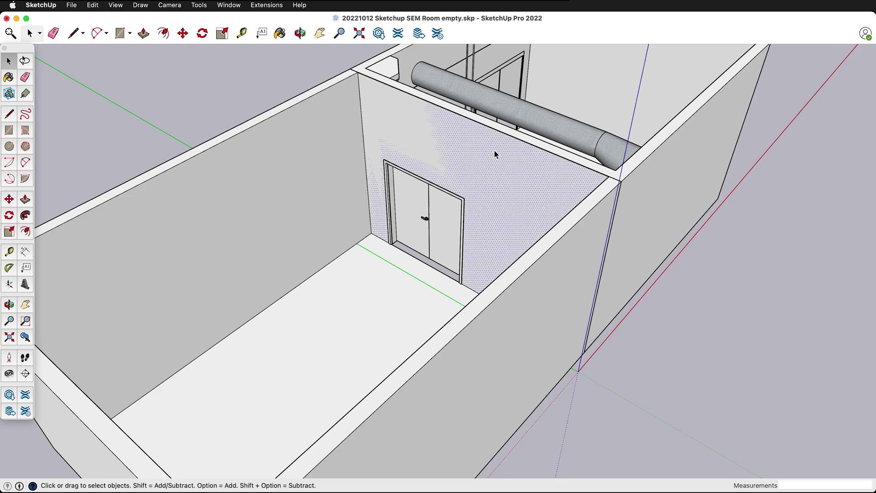
key(Escape)
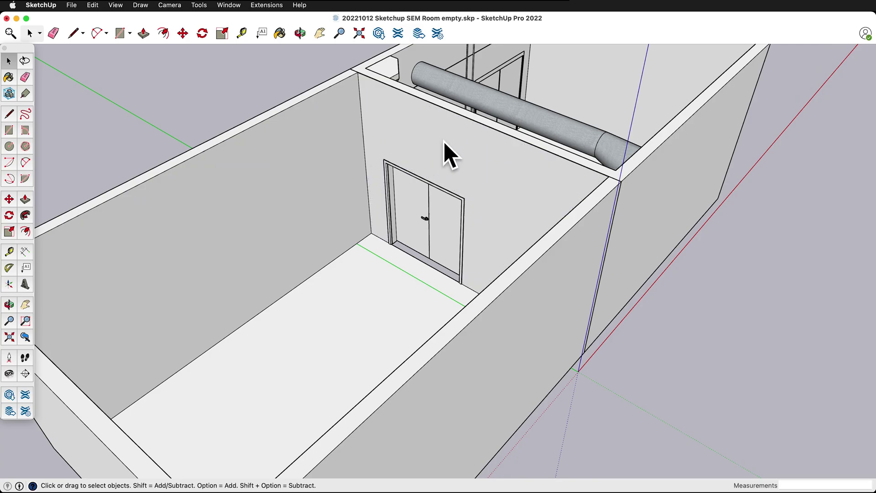
middle_drag(502, 138, 552, 169)
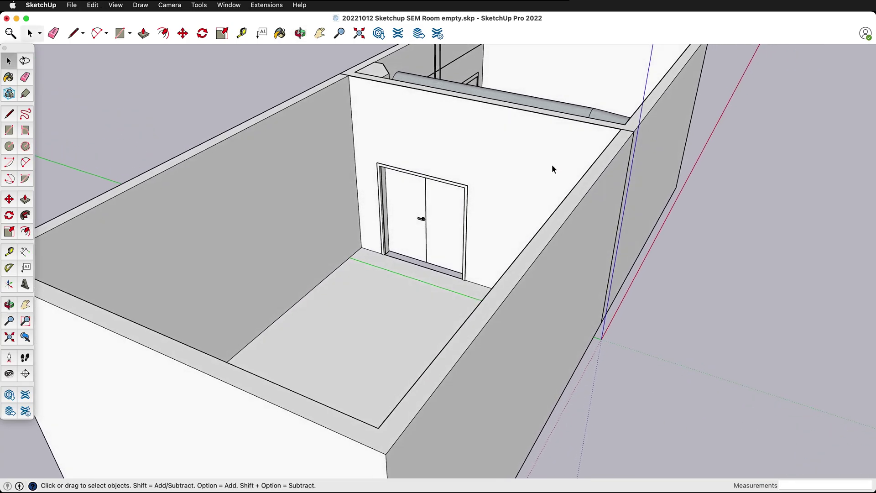
click(479, 172)
middle_drag(522, 137, 546, 179)
middle_drag(455, 160, 712, 179)
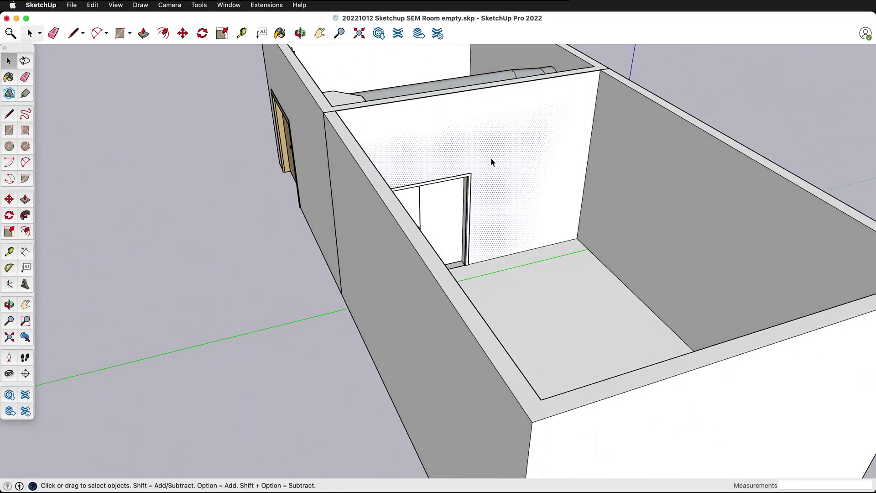
middle_drag(551, 117, 347, 178)
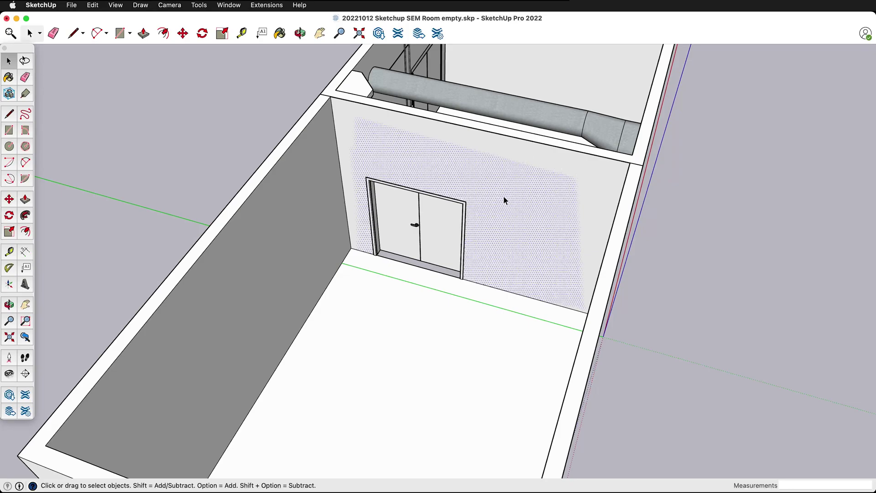
Delete the separate second room that stands in front of the double door, keeping the original room.
key(Escape)
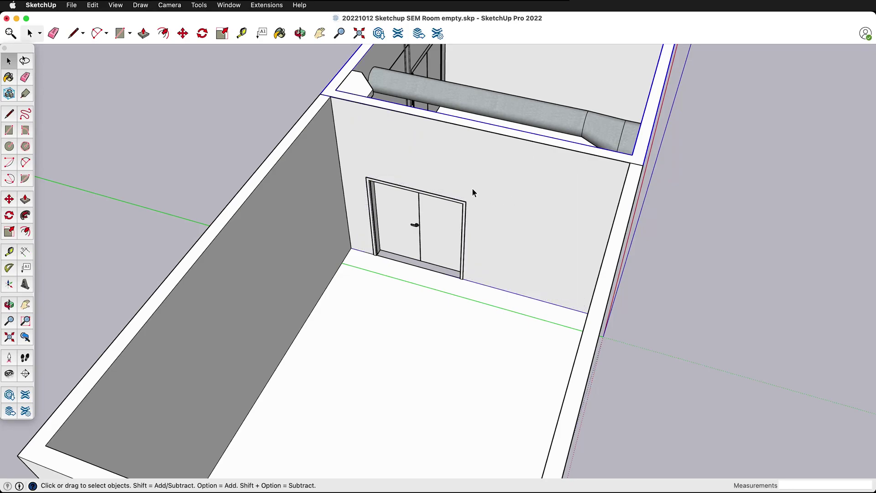
middle_drag(472, 191, 552, 151)
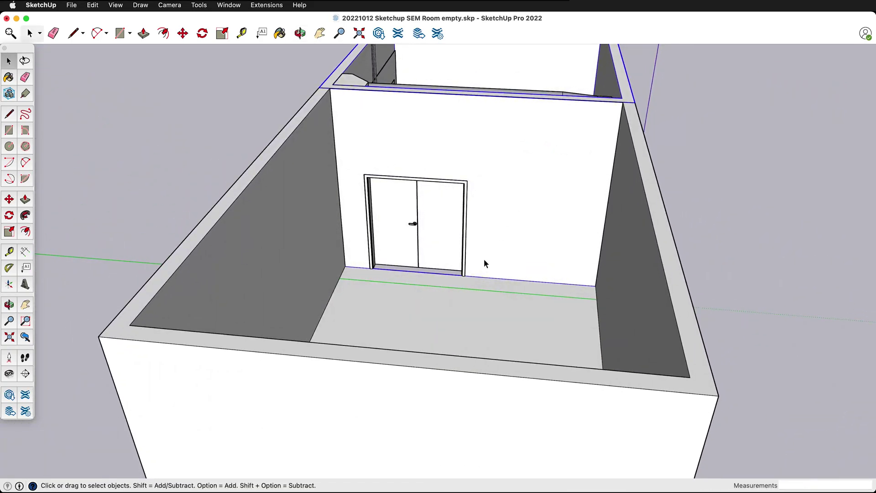
scroll(474, 251, down, 5)
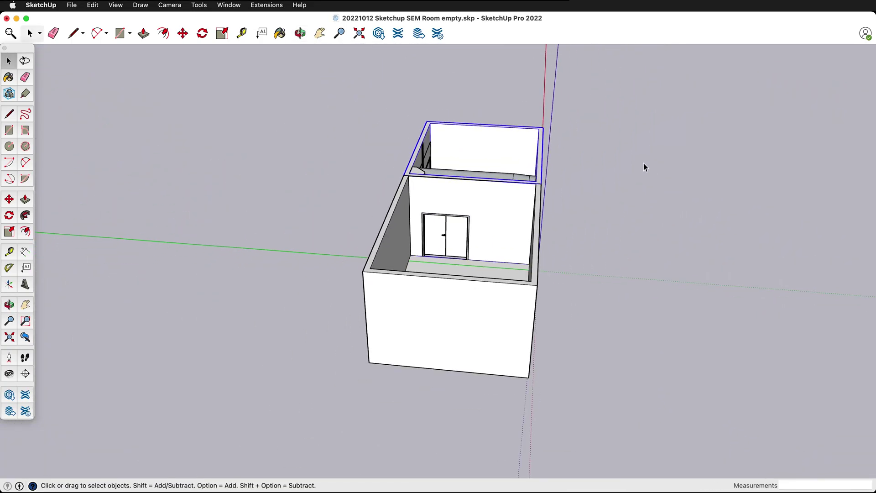
click(480, 353)
key(Delete)
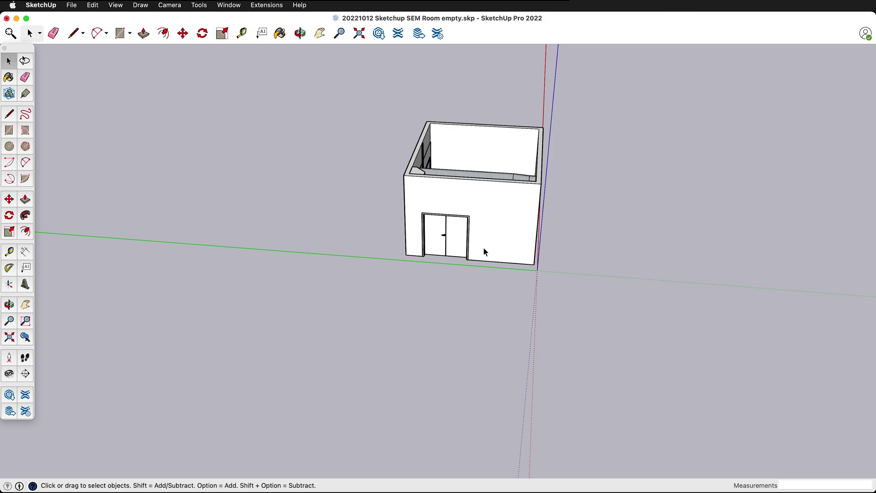
Open the original room's group for editing.
click(531, 202)
scroll(531, 201, up, 6)
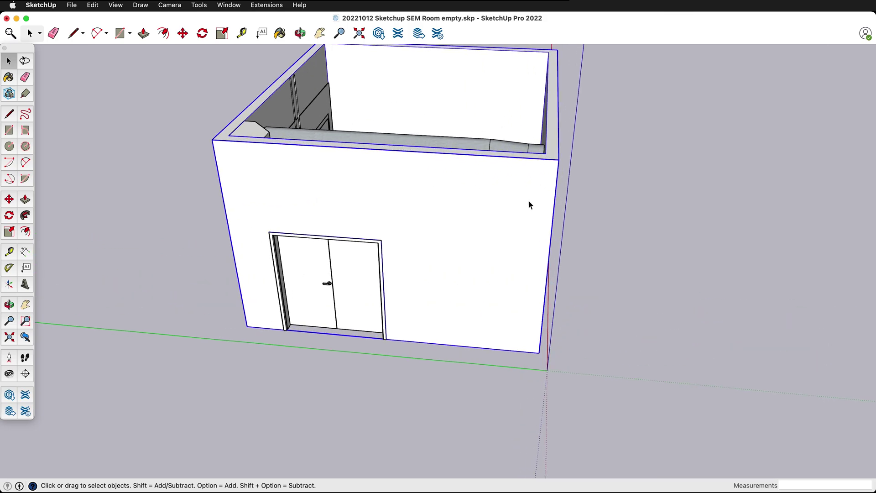
scroll(530, 202, up, 2)
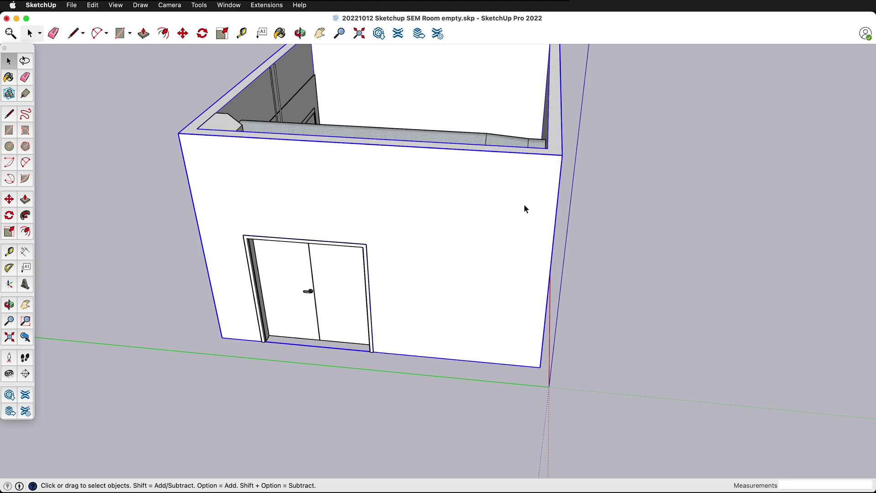
double_click(524, 205)
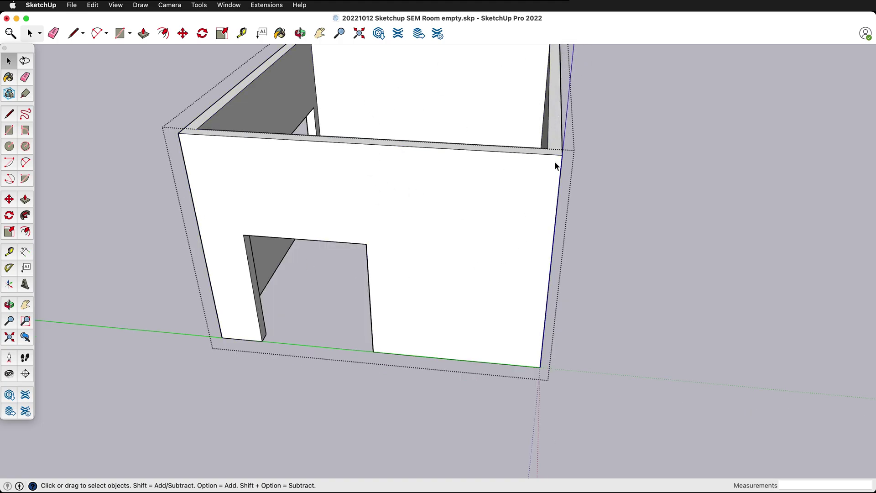
Place a vertical guide 7 5/8" in from the outer corner edge of the double-door wall, matching the wall thickness.
middle_drag(578, 151, 448, 245)
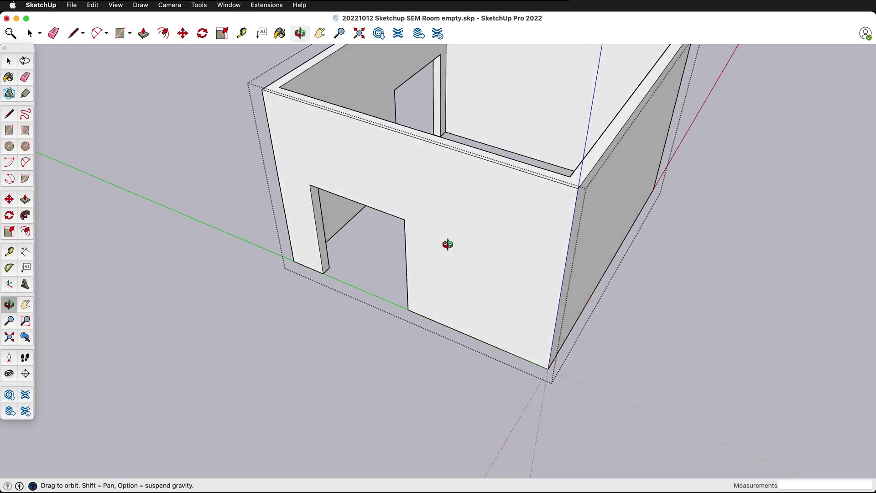
scroll(528, 221, up, 6)
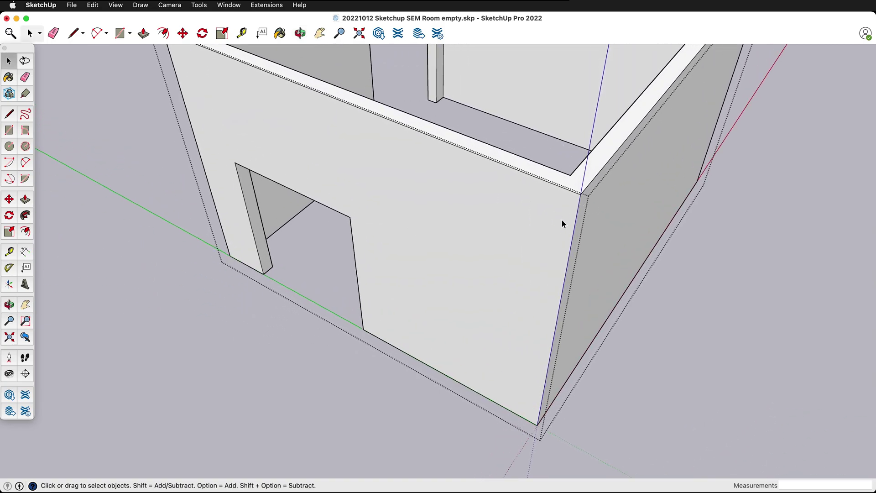
key(t)
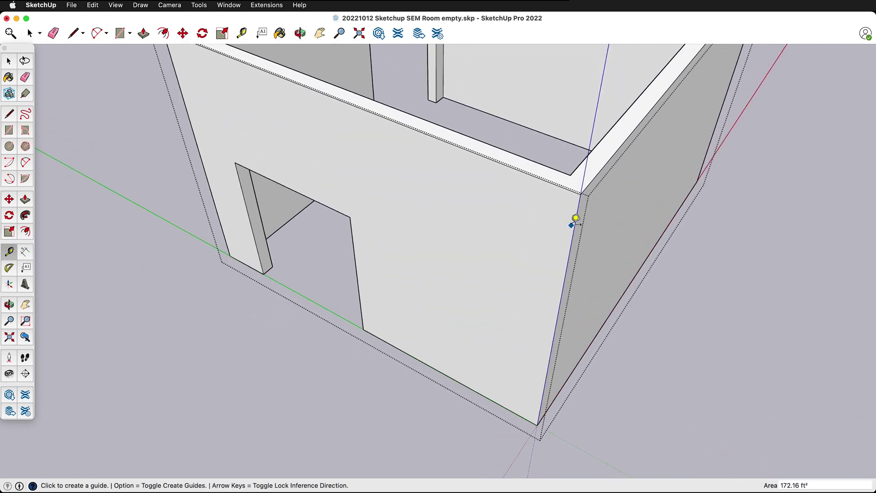
click(584, 209)
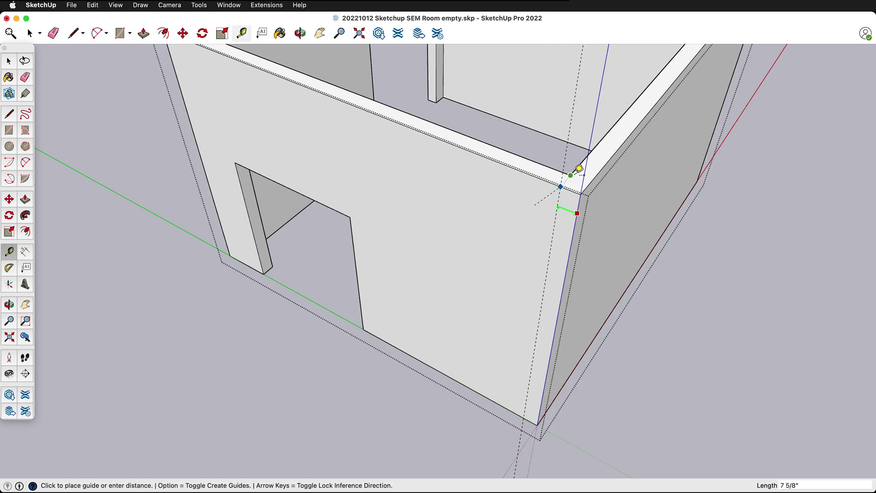
click(578, 167)
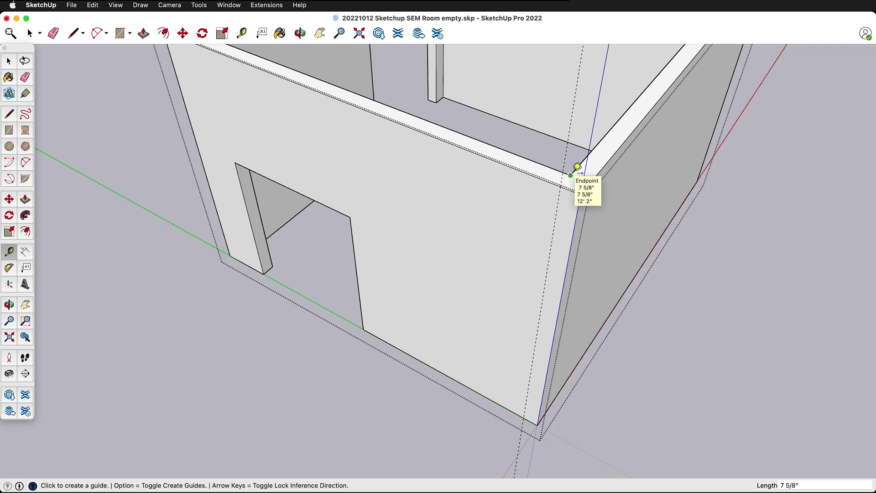
Draw a line along the guide from the top to the bottom edge of the double-door wall, splitting off a narrow strip.
key(l)
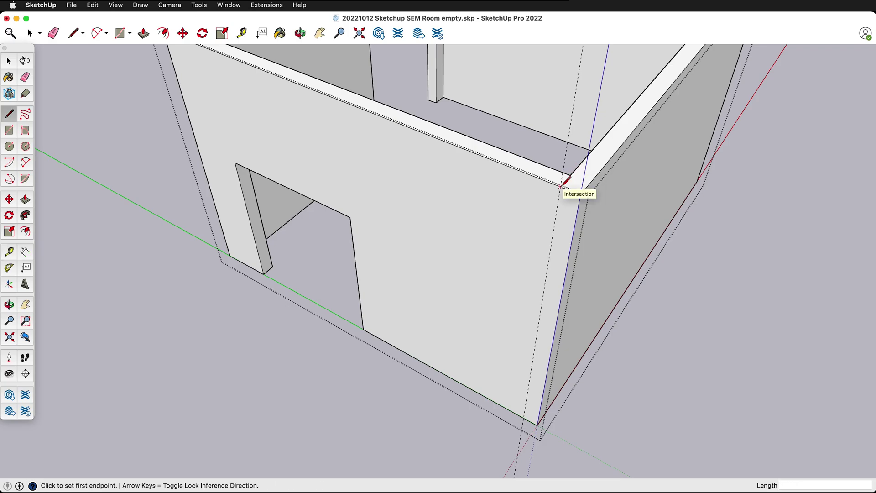
click(561, 186)
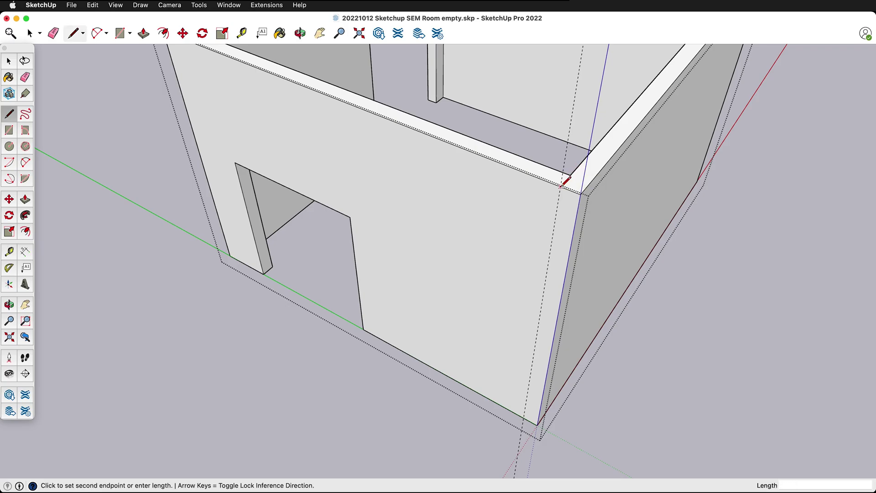
click(524, 417)
scroll(457, 251, down, 1)
scroll(456, 250, down, 3)
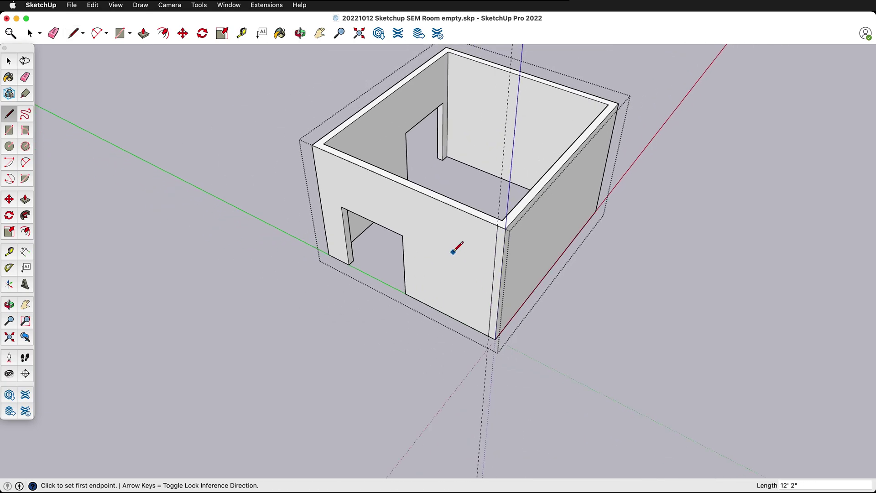
Push/Pull the narrow corner strip outward 18' to form the new room's first side wall.
key(p)
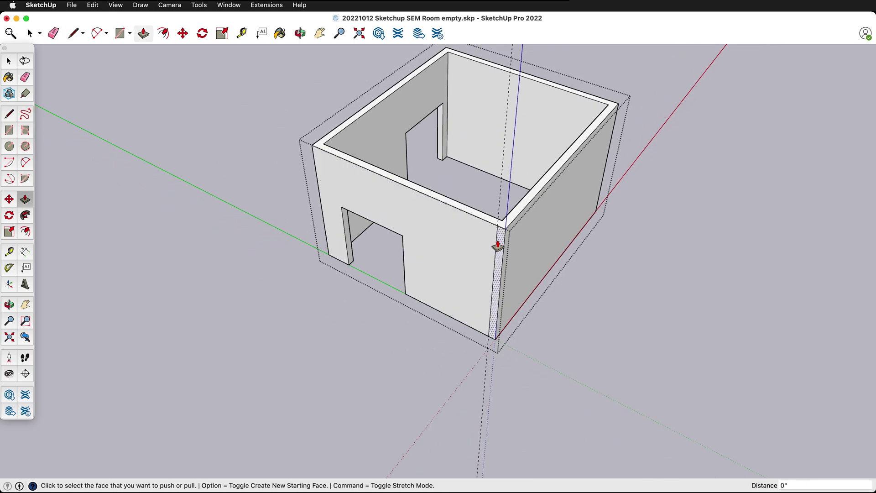
click(496, 249)
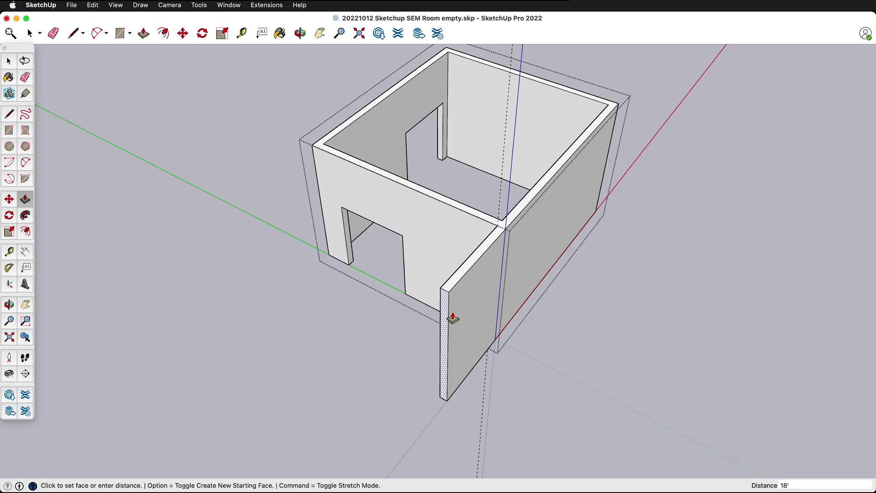
middle_drag(466, 251, 478, 402)
scroll(478, 402, up, 3)
middle_drag(478, 364, 526, 260)
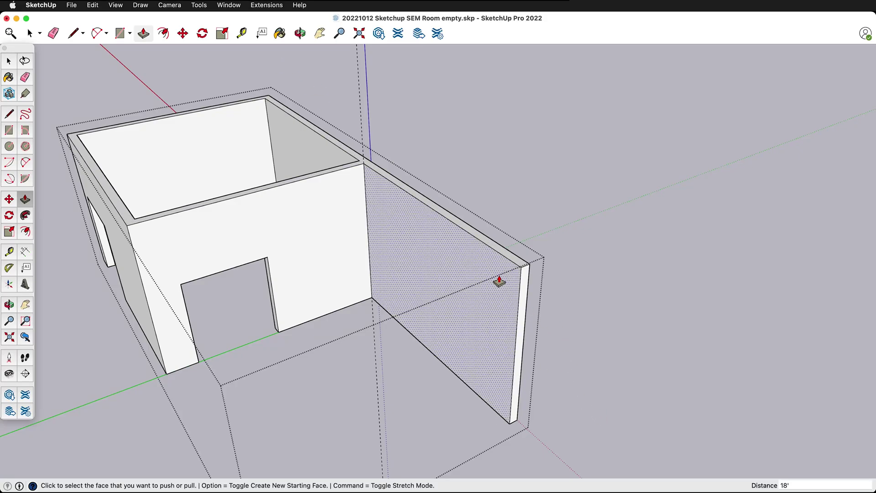
Place a vertical guide 7 5/8" from the end edge on the inner face of the new side wall.
scroll(520, 290, up, 3)
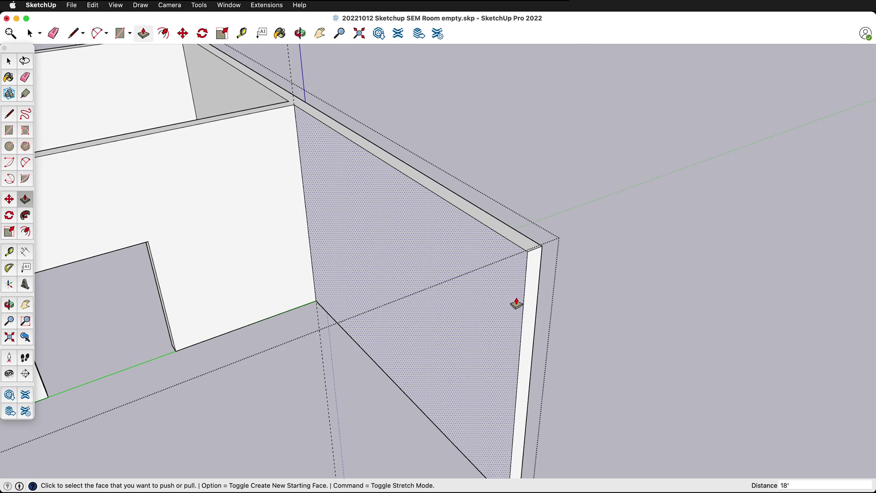
key(t)
scroll(513, 288, up, 2)
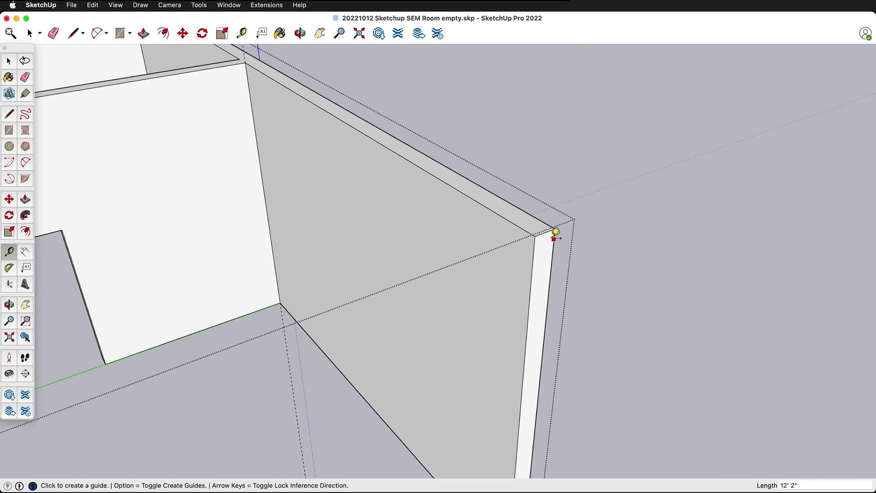
click(532, 273)
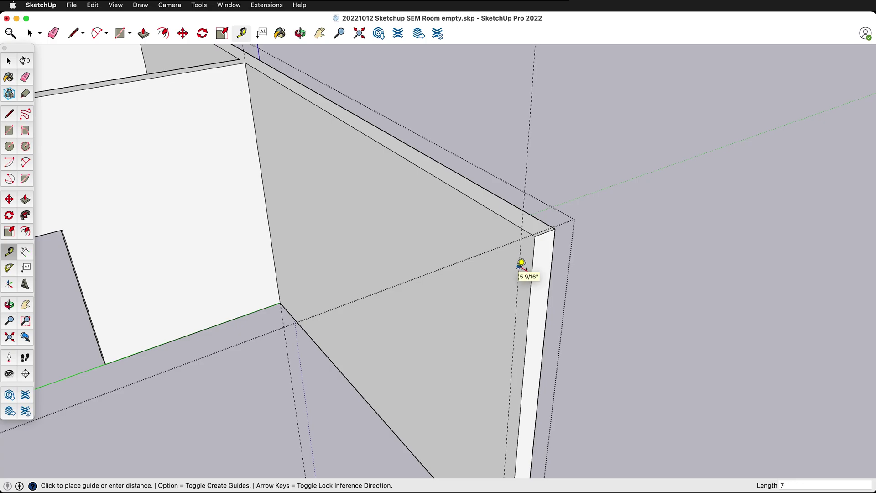
click(521, 264)
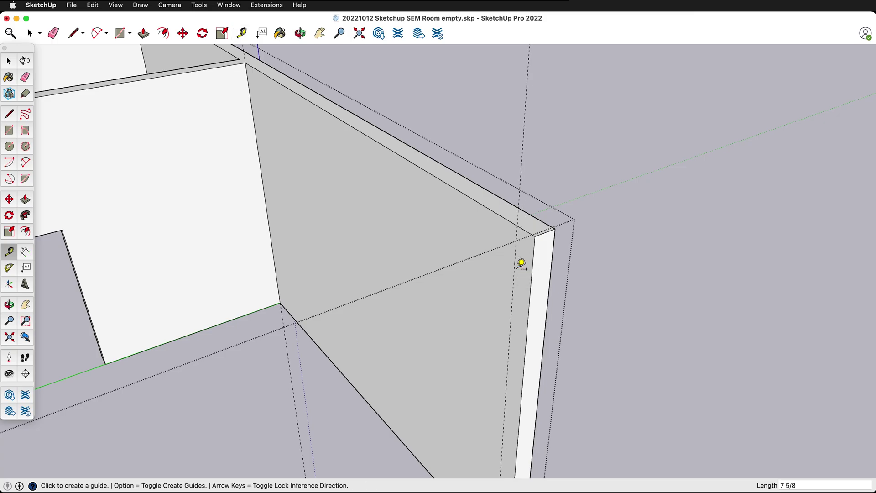
Draw a line along the guide from the top to the bottom edge of the new side wall's inner face.
key(l)
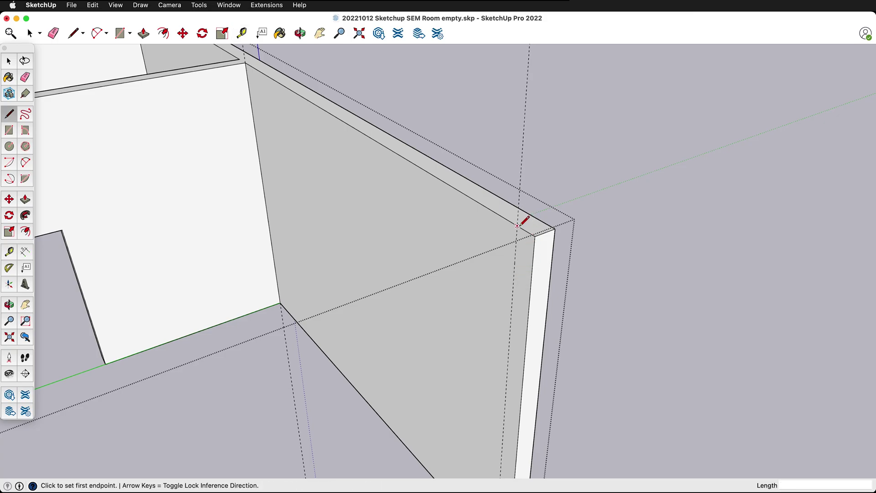
click(519, 225)
scroll(525, 231, down, 3)
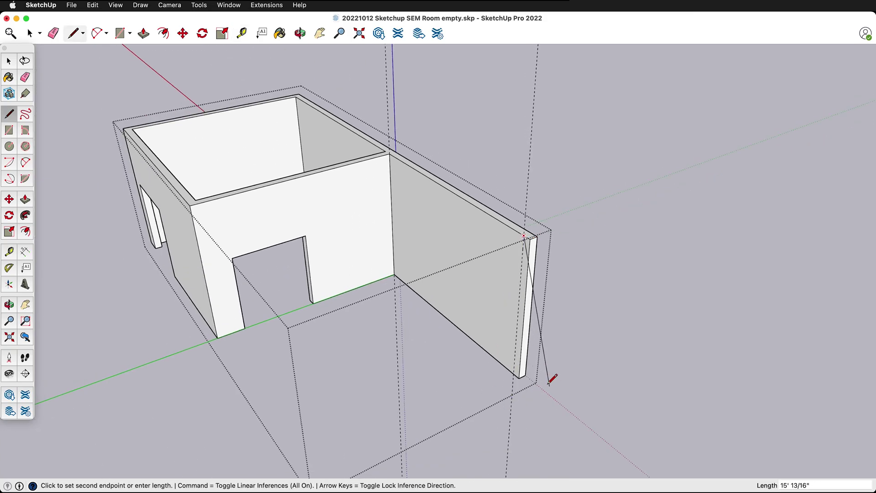
scroll(493, 377, up, 3)
click(500, 360)
Push/Pull the side wall's end strip 16' 5 1/2" across to the inner corner of the existing room's opposite wall, forming the end wall.
key(p)
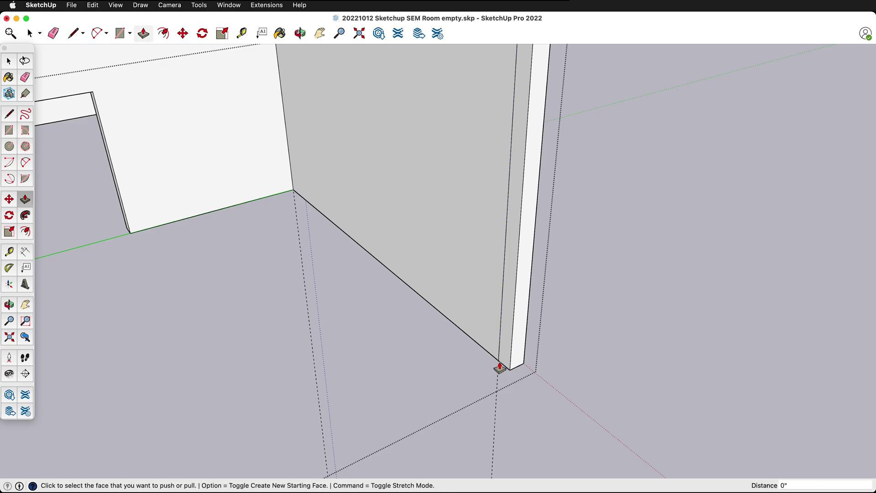
click(510, 288)
scroll(505, 294, down, 5)
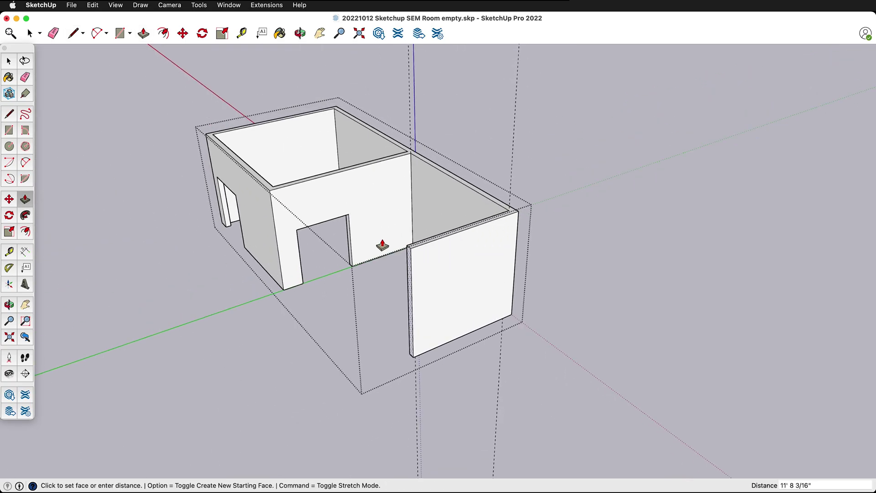
scroll(273, 190, up, 3)
click(272, 188)
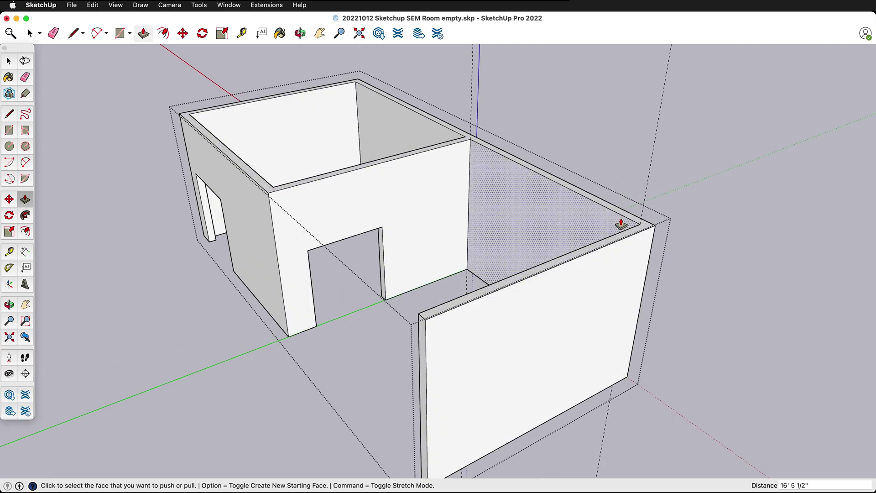
Push/Pull the end wall's free end as a new starting face to line up with the existing room's outer side.
scroll(416, 386, up, 3)
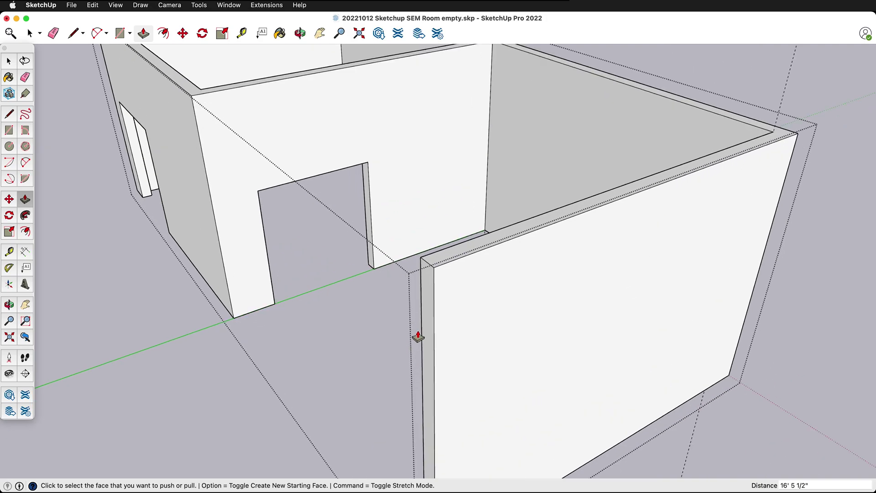
click(431, 299)
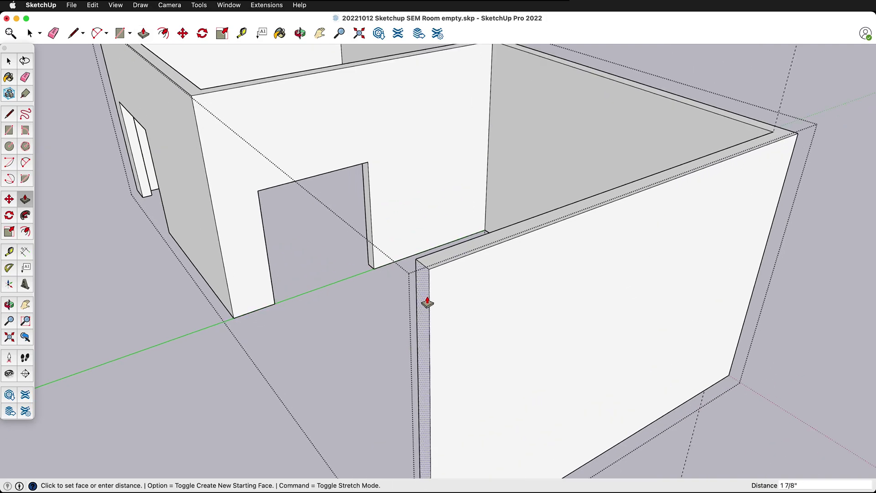
key(alt)
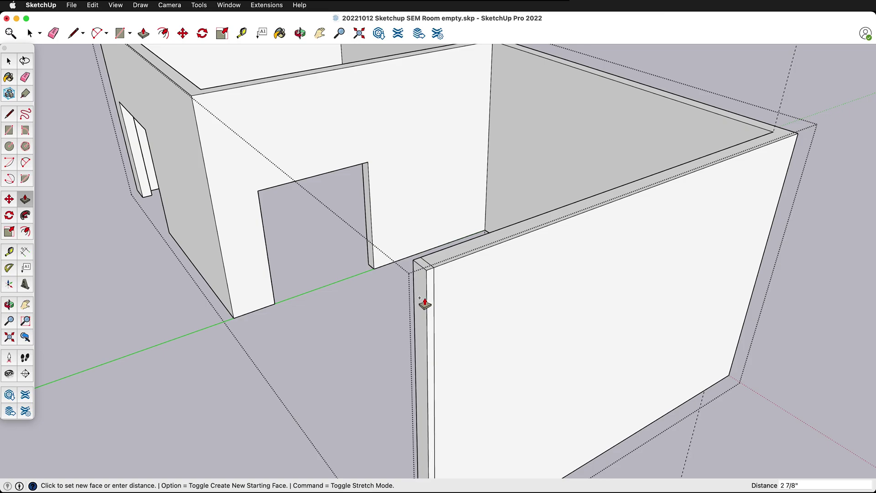
click(199, 137)
Push/Pull the inner face of the end wall's new section 17' 4 3/8" back to the existing room's corner, closing the second room.
middle_drag(328, 313, 415, 312)
click(432, 303)
scroll(430, 304, down, 3)
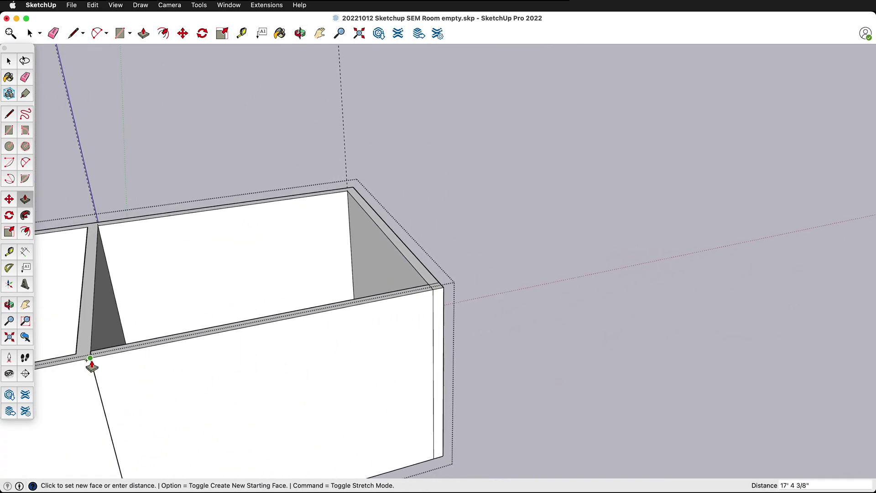
click(90, 359)
Erase the leftover seam edges at the new room's far corner, where the end wall and closing side wall meet.
key(e)
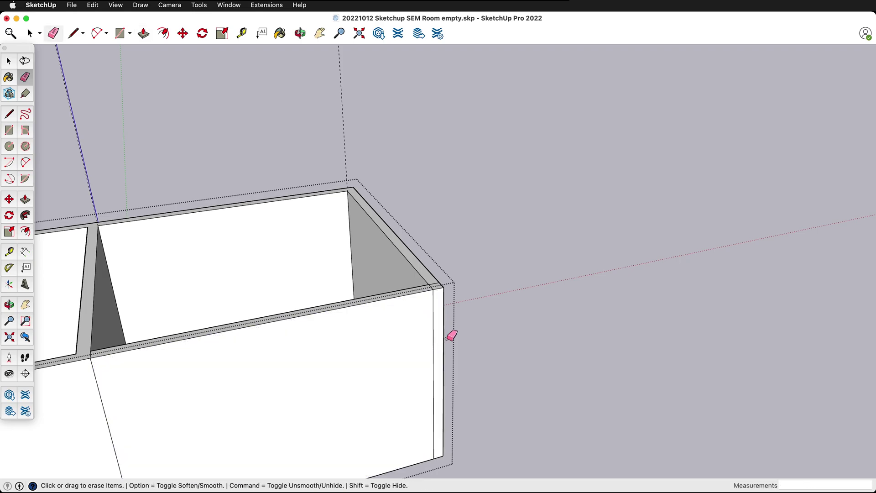
scroll(438, 312, up, 5)
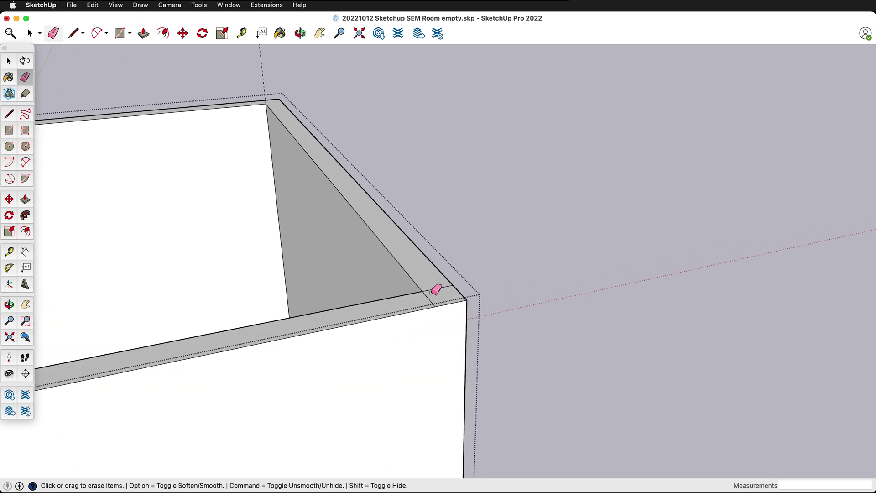
click(429, 299)
mouse_move(445, 278)
middle_down()
mouse_move(353, 339)
mouse_move(378, 305)
middle_up()
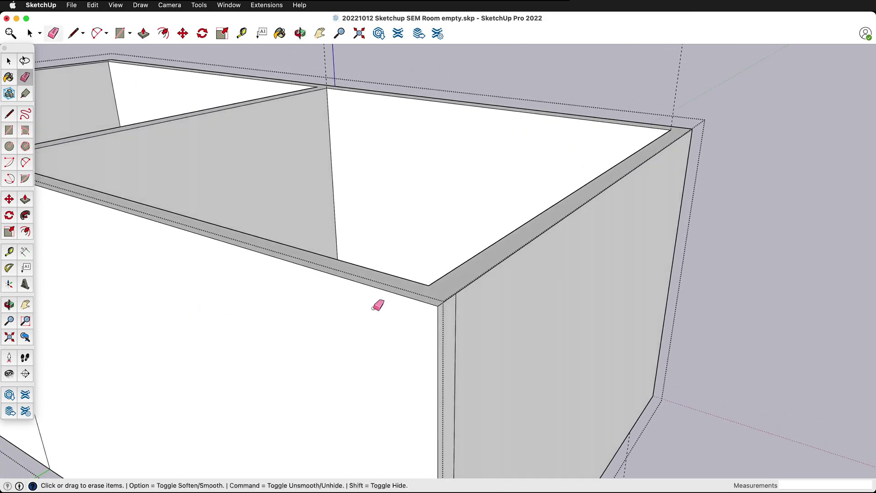
scroll(534, 274, down, 8)
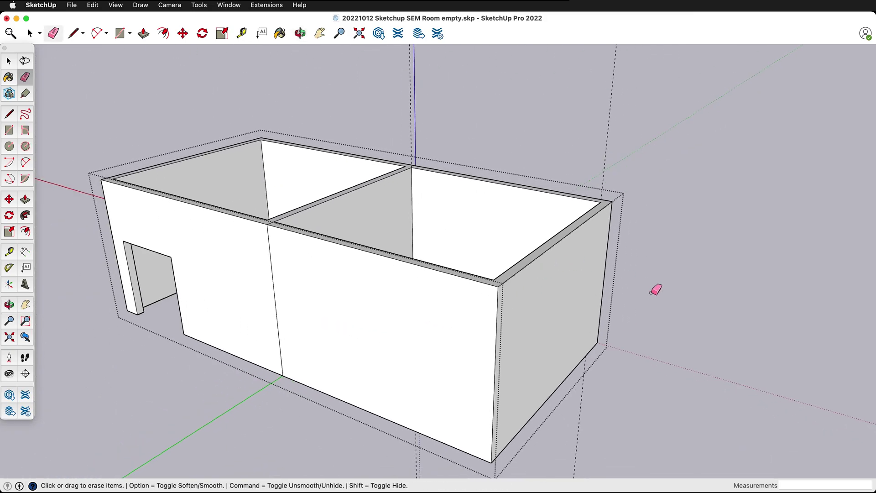
Erase the vertical seam edge on the outer door-side wall where the existing room meets the second room.
mouse_move(655, 288)
middle_down()
mouse_move(332, 360)
mouse_move(185, 297)
mouse_move(206, 288)
middle_up()
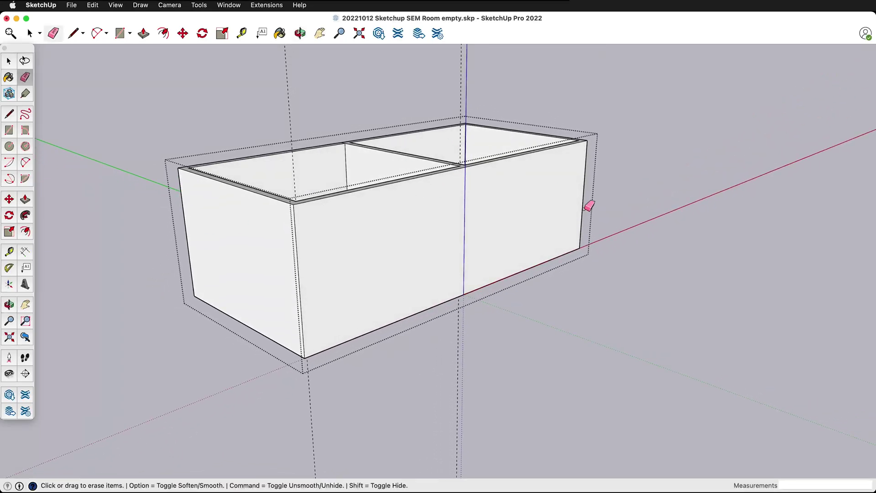
scroll(489, 198, up, 5)
mouse_move(489, 198)
middle_down()
mouse_move(356, 198)
mouse_move(407, 173)
middle_up()
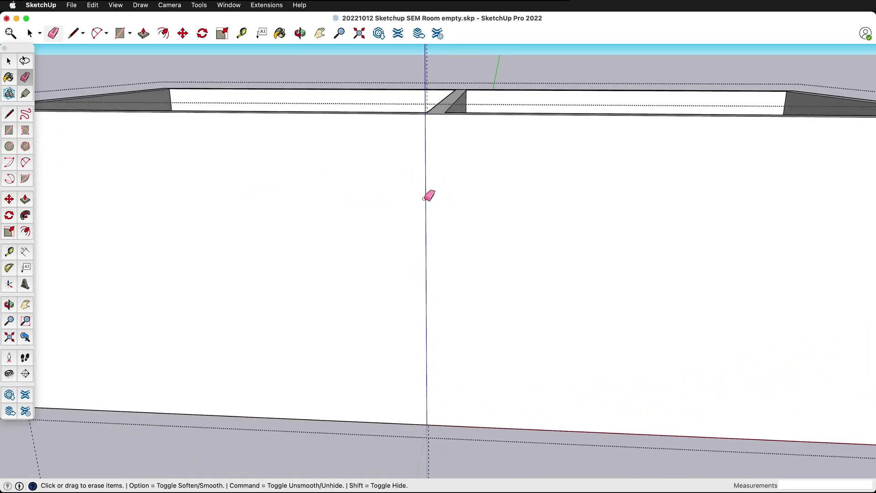
scroll(354, 200, down, 5)
middle_drag(354, 199, 775, 149)
scroll(368, 245, down, 2)
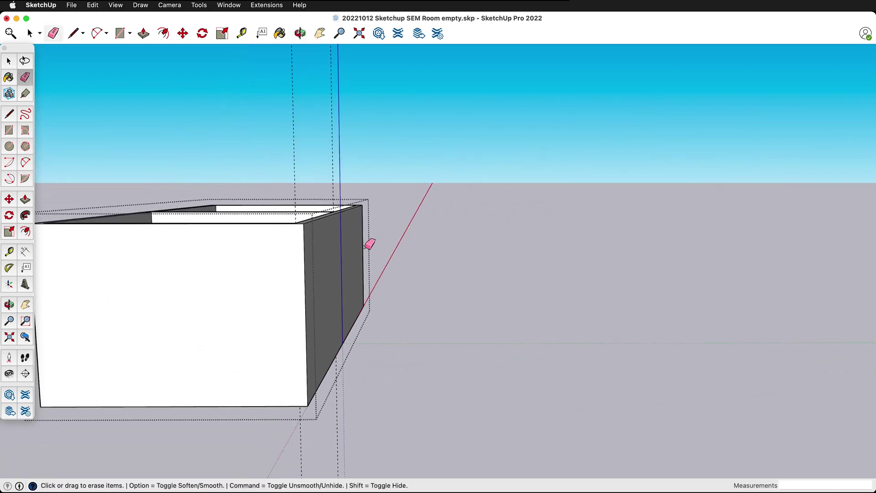
middle_drag(365, 247, 125, 307)
scroll(84, 292, up, 3)
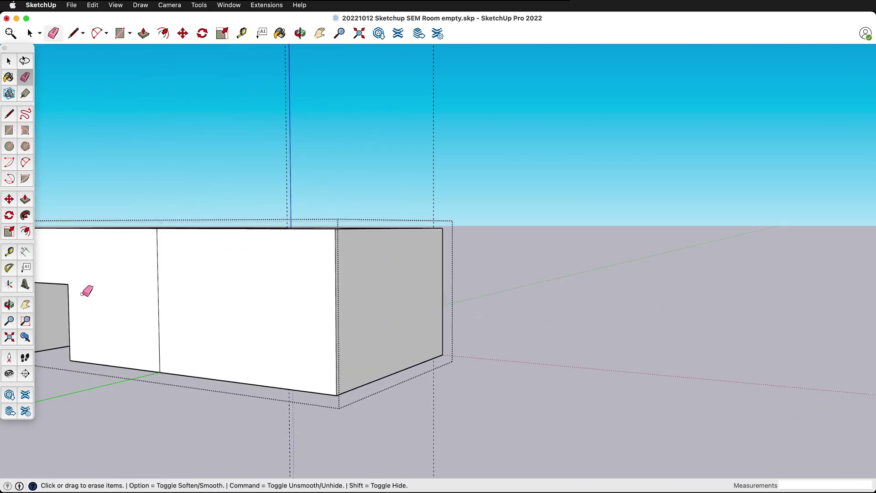
scroll(85, 292, up, 2)
drag(185, 245, 189, 244)
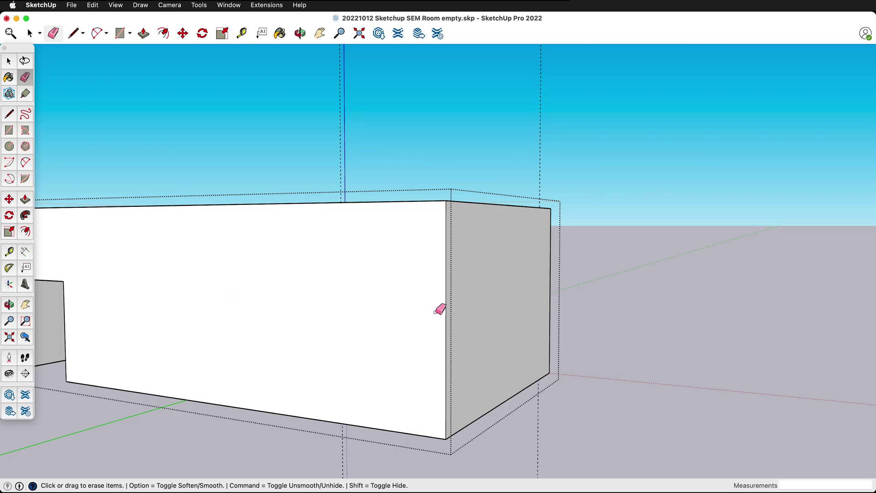
Erase the short seam edge on top of the walls at the shared wall's junction and close the room group.
scroll(371, 263, down, 5)
middle_drag(289, 293, 111, 391)
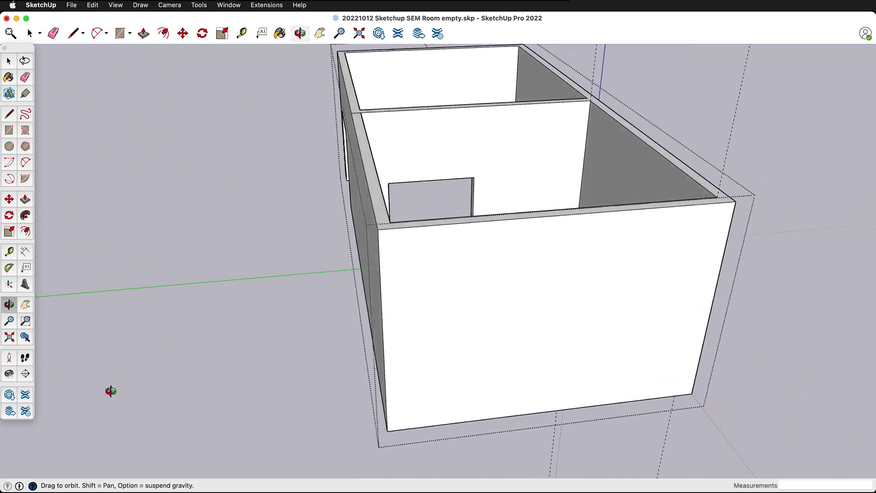
middle_drag(589, 198, 632, 201)
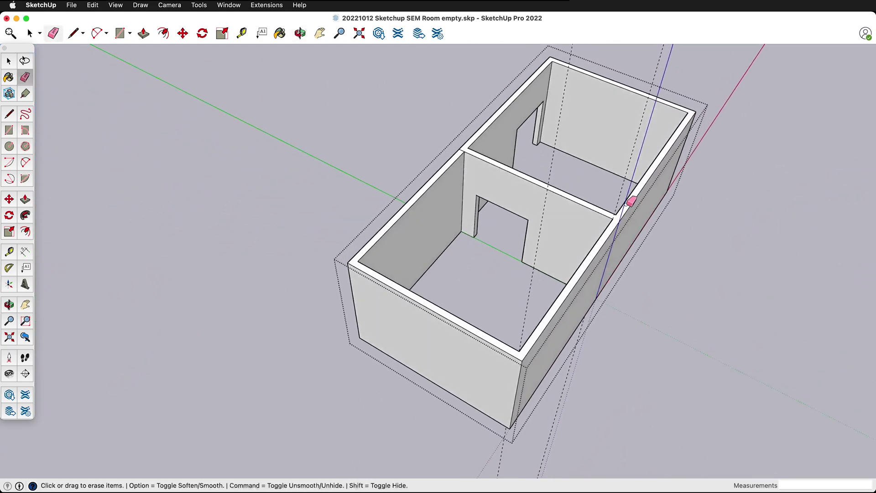
scroll(460, 151, up, 5)
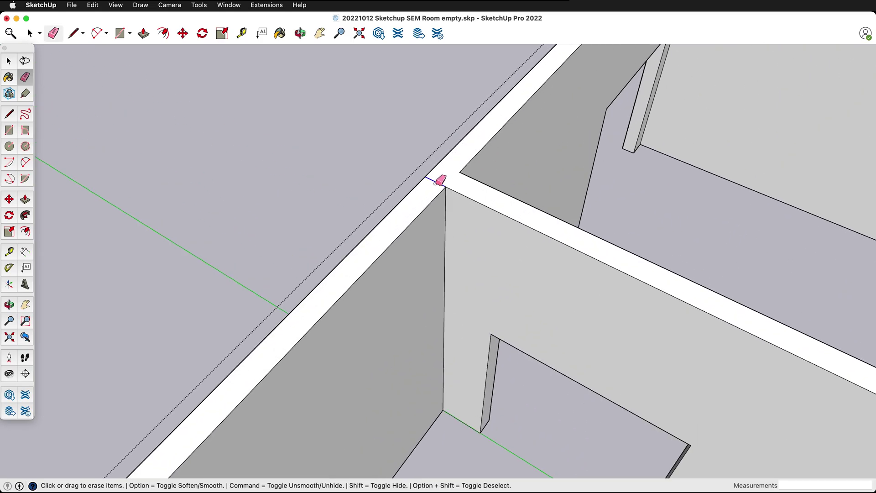
scroll(474, 158, down, 2)
scroll(474, 159, down, 5)
key(space)
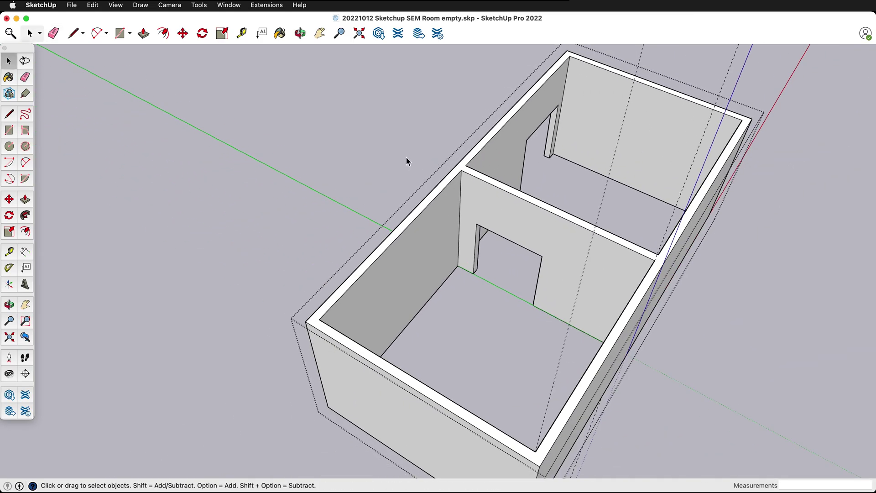
key(super+z)
Inside the floor group, move the floor's edge at the shared wall along the red axis to the second room's end wall.
middle_drag(644, 231, 578, 314)
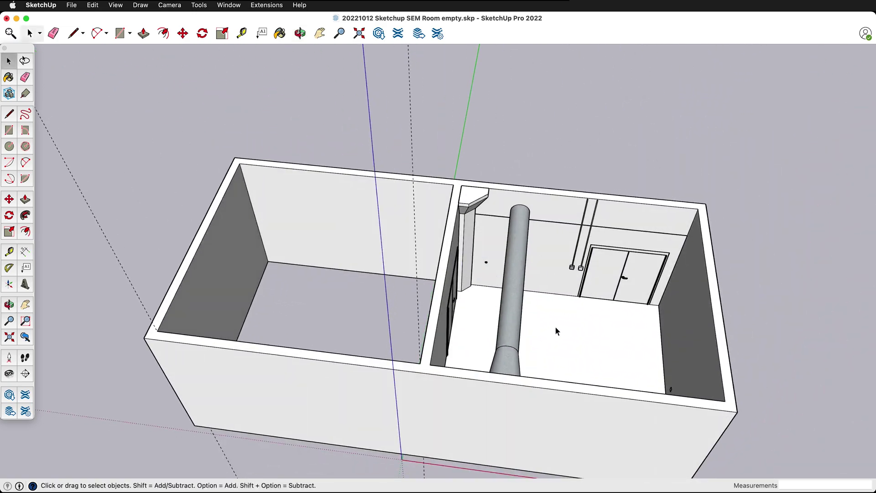
middle_drag(304, 350, 809, 380)
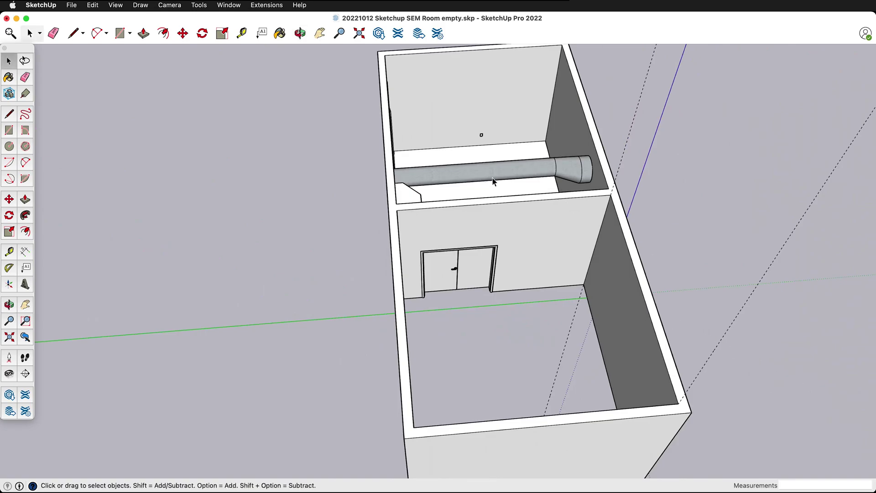
double_click(512, 158)
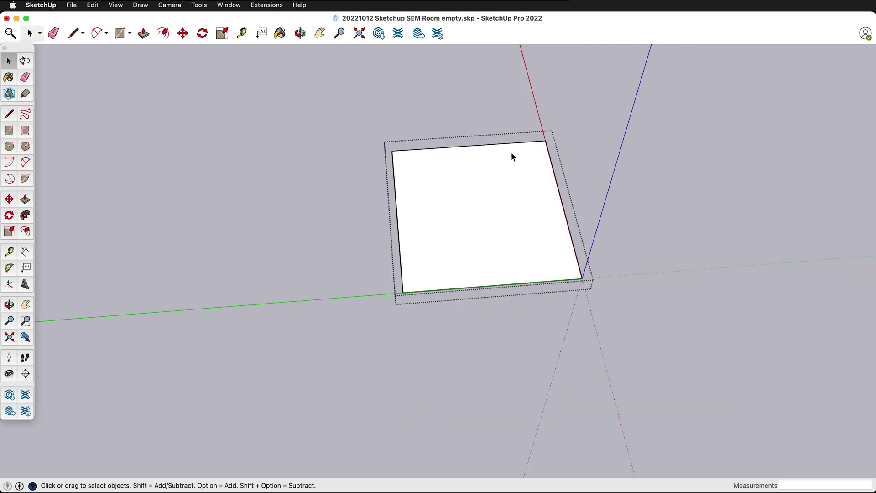
click(471, 288)
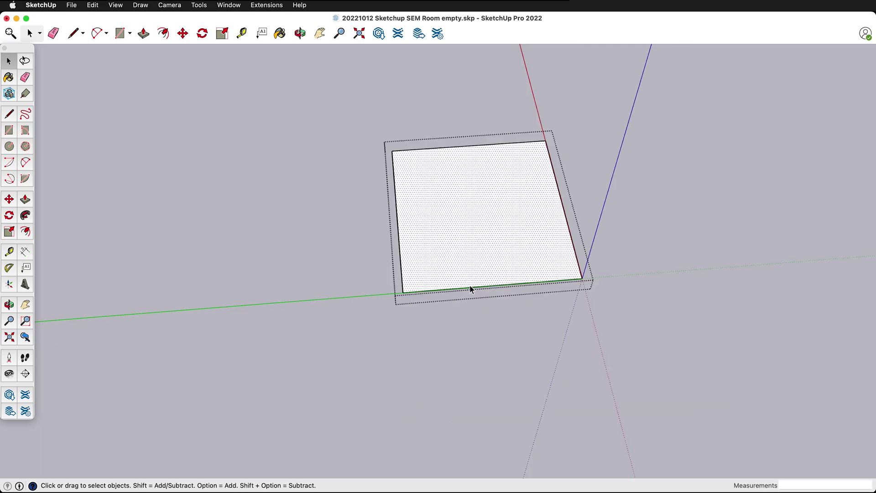
click(424, 293)
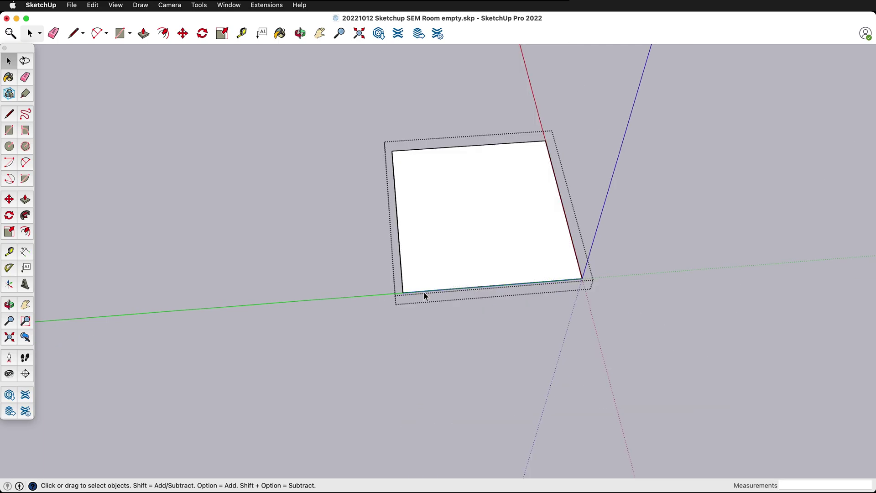
key(m)
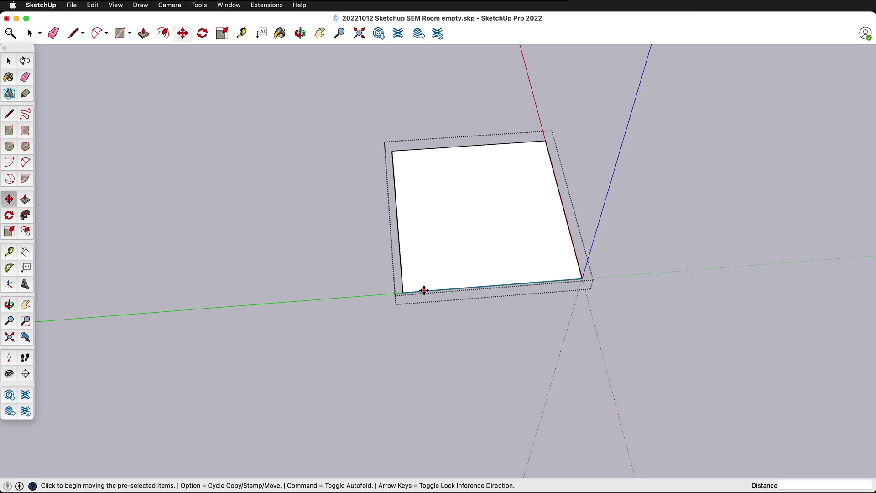
click(423, 290)
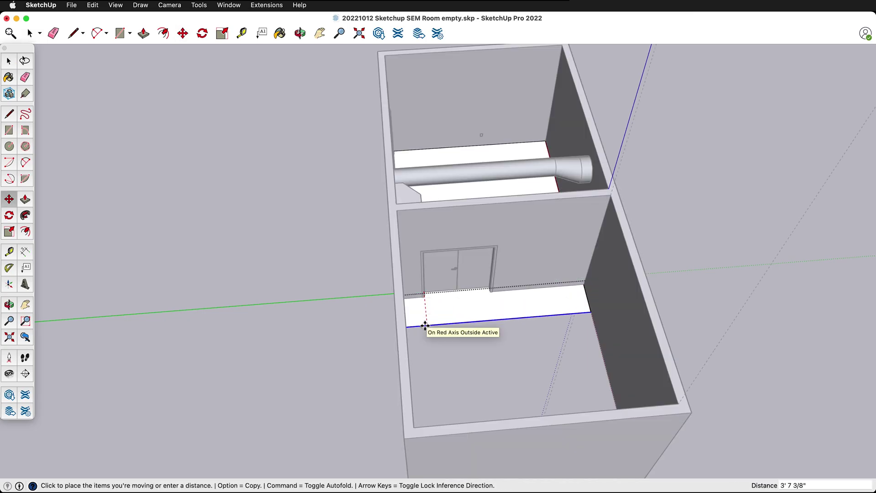
scroll(418, 328, down, 2)
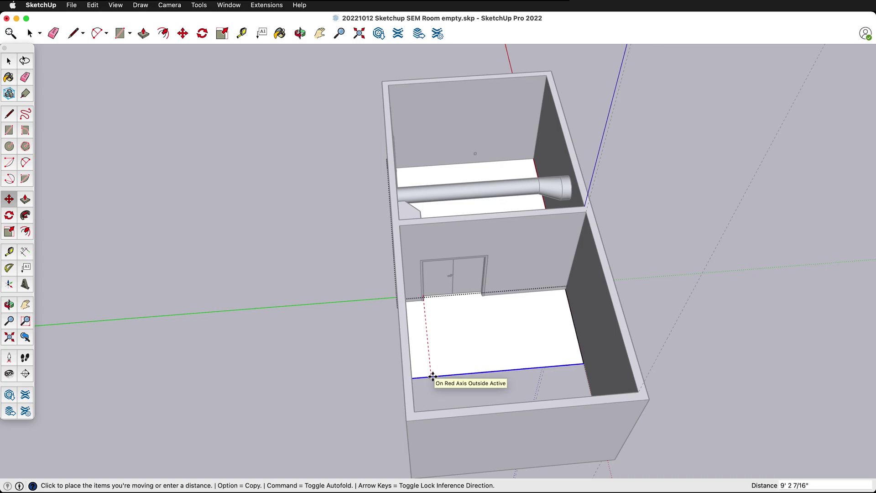
click(412, 413)
middle_drag(702, 311, 376, 235)
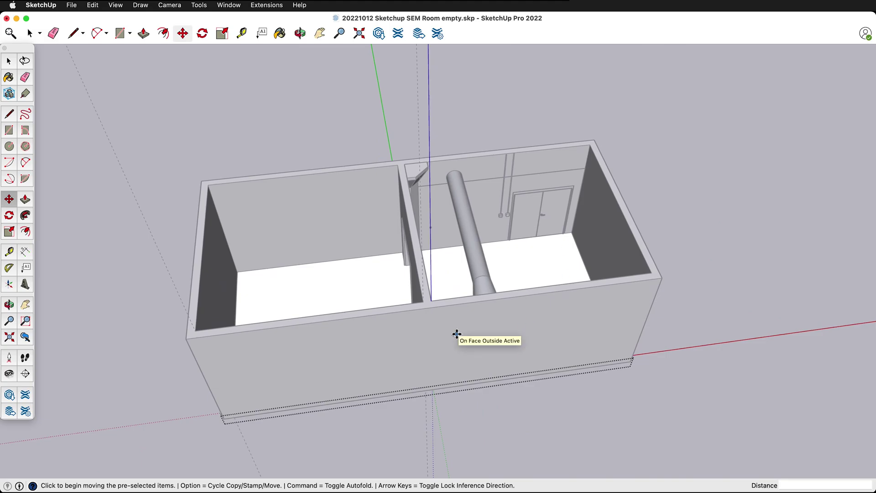
key(space)
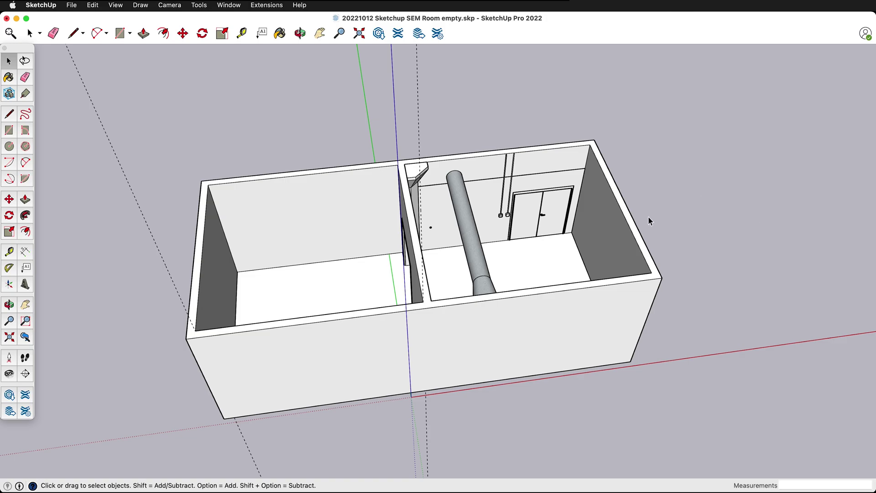
Undo the floor extension and leave the floor group.
key(super+z)
key(super+shift+z)
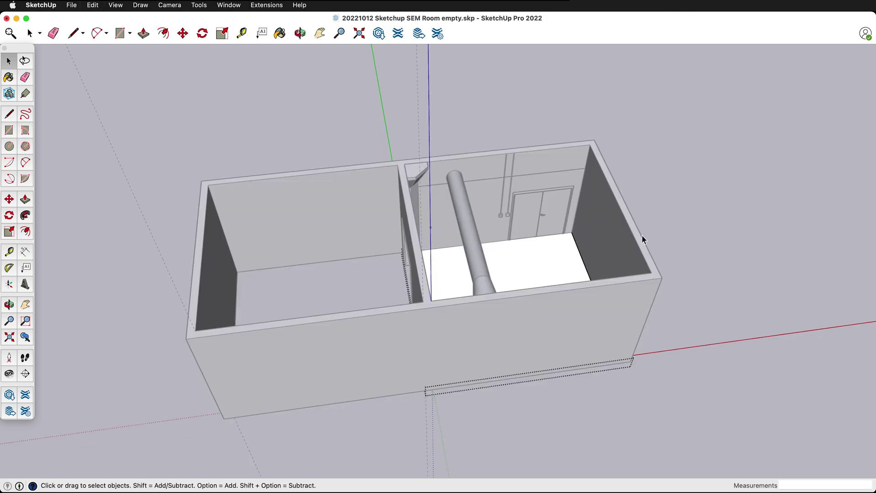
middle_drag(384, 276, 440, 286)
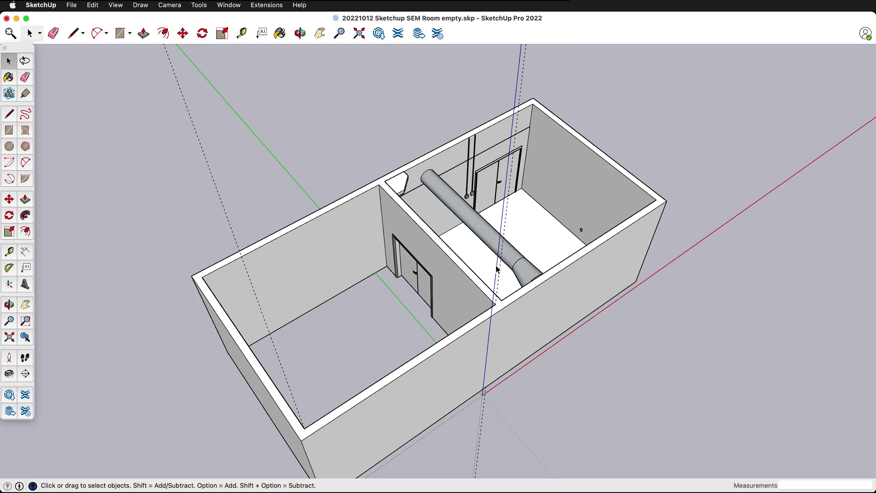
Draw a 17' 4 3/8" by 16' 5 1/2" floor rectangle between opposite inner corners of the second room.
middle_drag(442, 273, 303, 167)
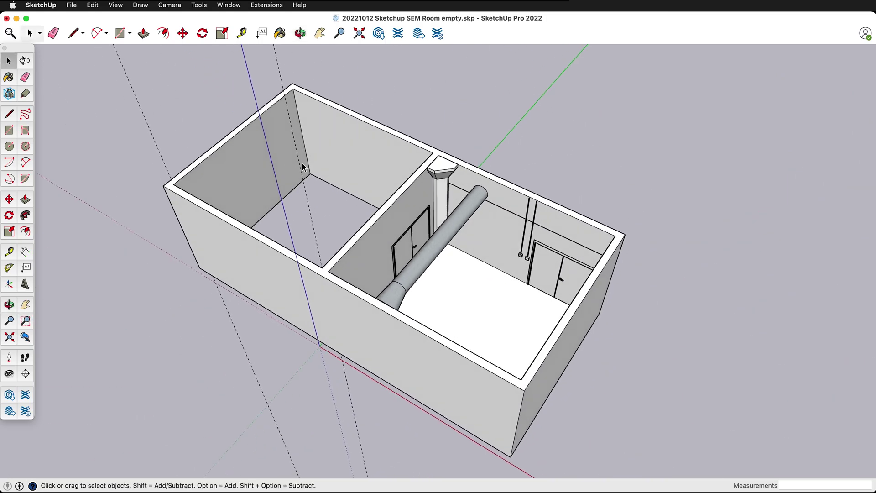
scroll(302, 158, up, 5)
key(r)
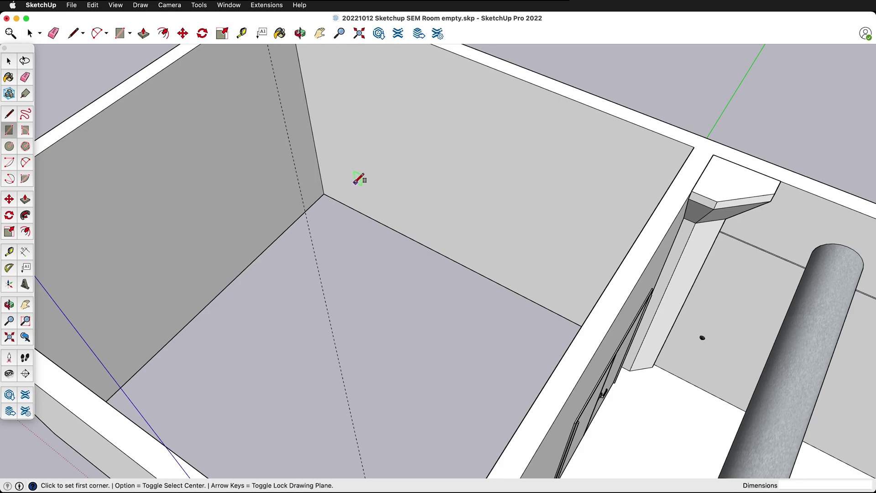
click(324, 194)
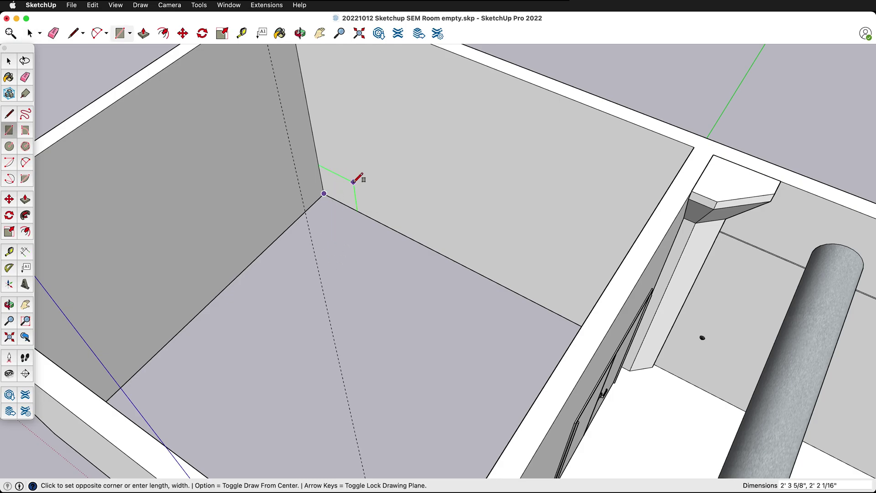
middle_drag(313, 273, 587, 156)
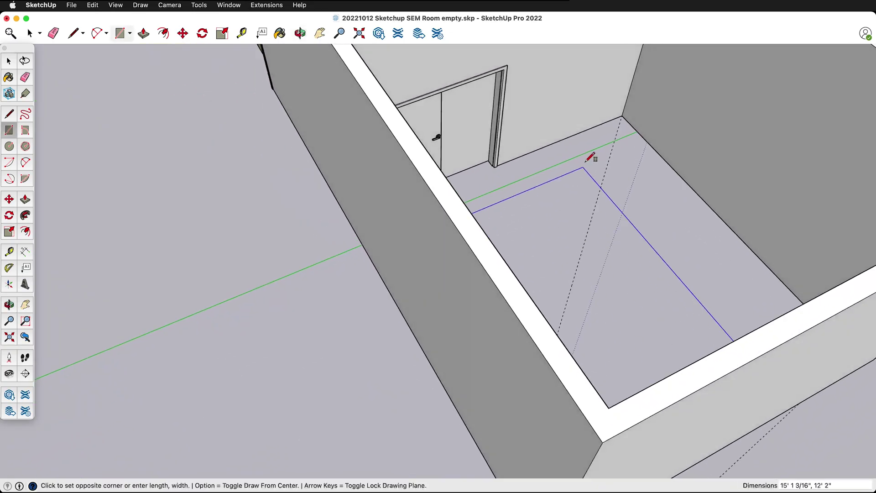
click(624, 116)
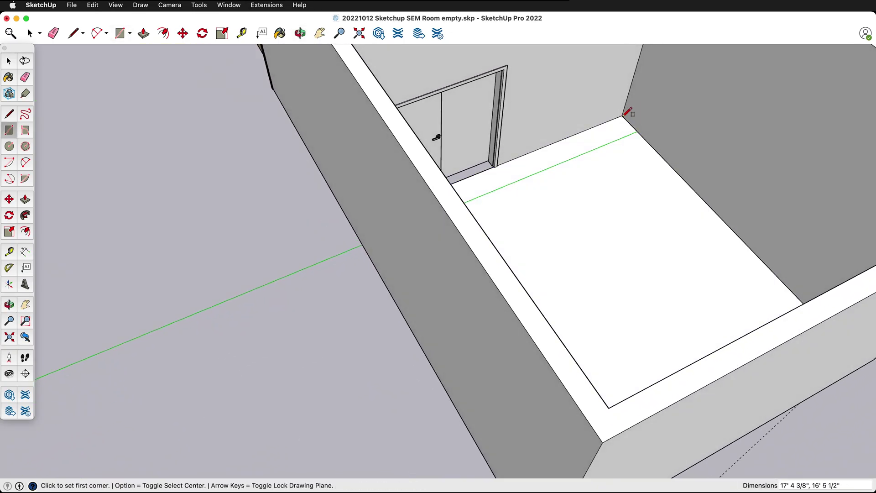
scroll(421, 228, up, 5)
scroll(514, 163, up, 5)
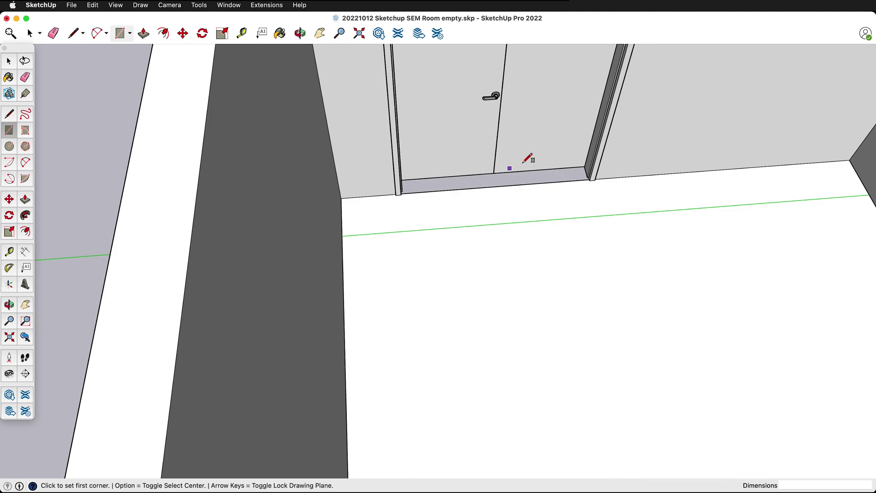
scroll(593, 185, up, 4)
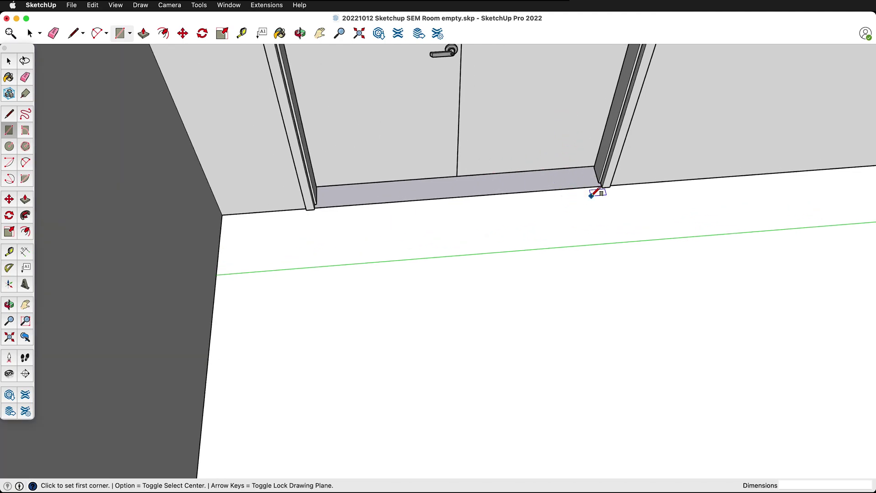
key(space)
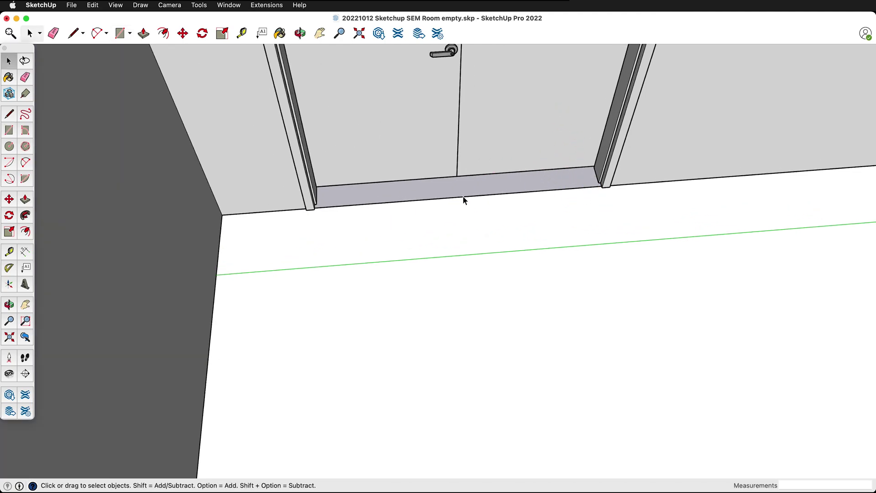
key(m)
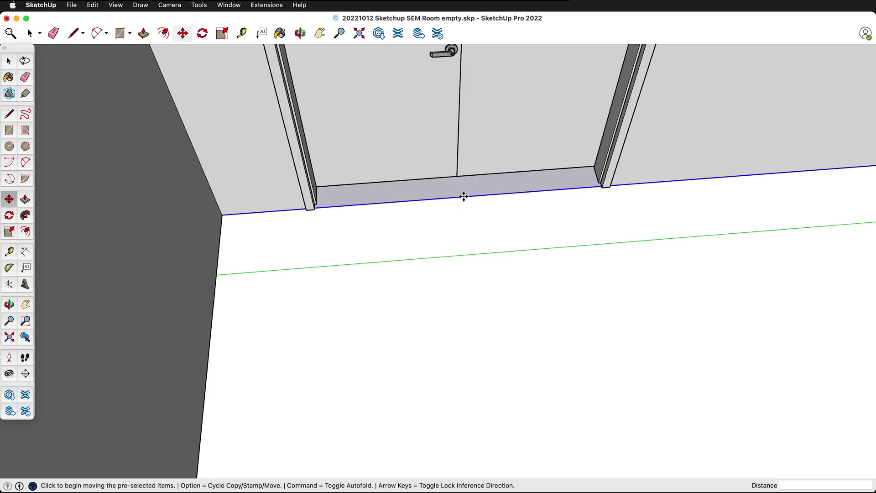
click(463, 197)
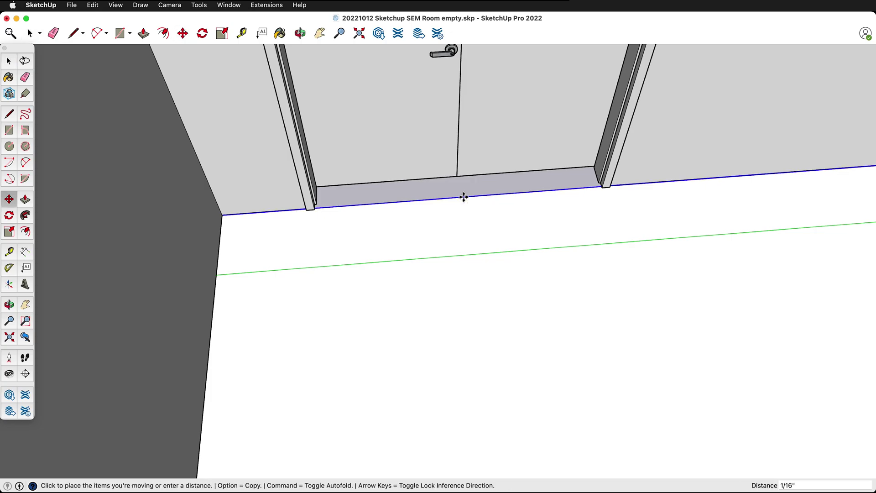
middle_drag(464, 195, 438, 182)
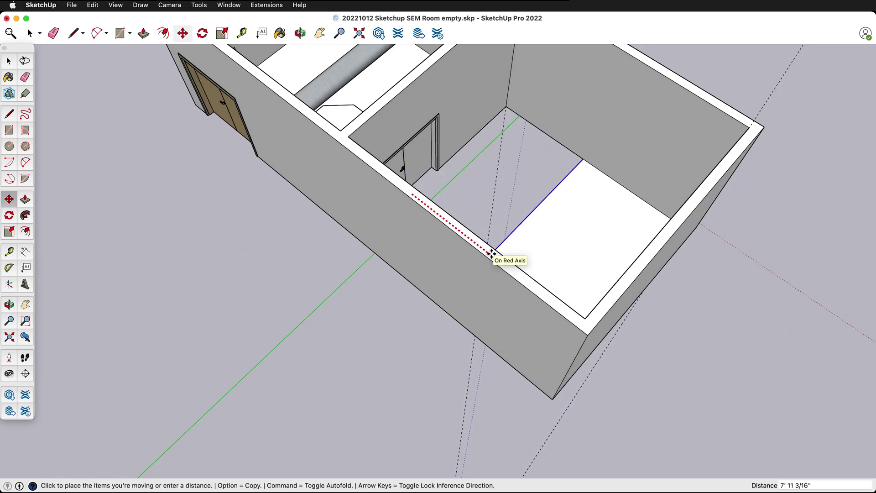
key(Escape)
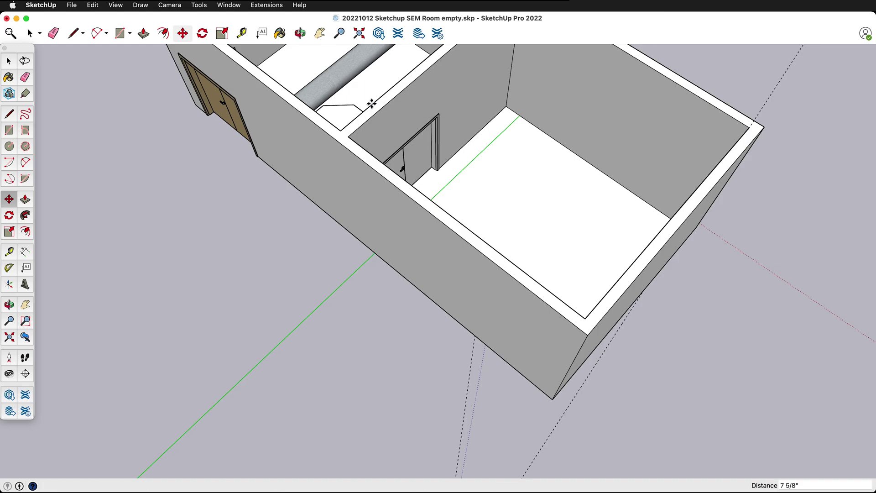
Check the second room's new floor face, then delete all guides from the model.
key(space)
click(512, 185)
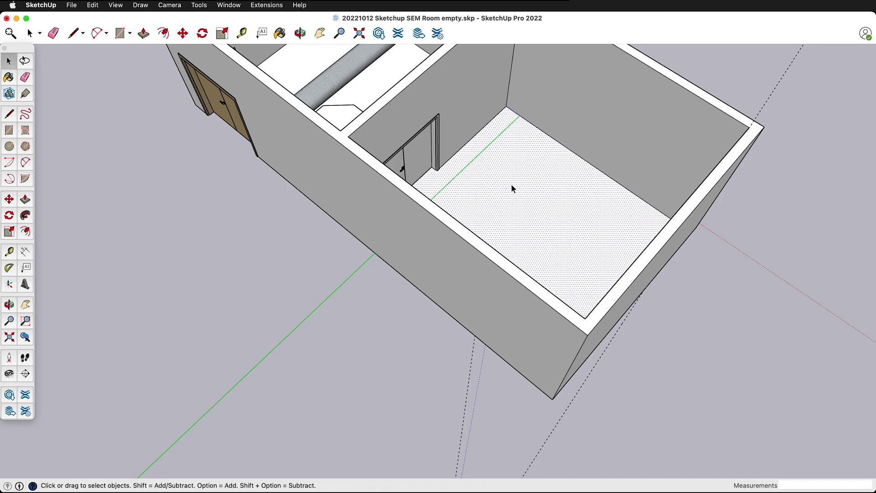
key(Escape)
middle_drag(566, 212, 426, 157)
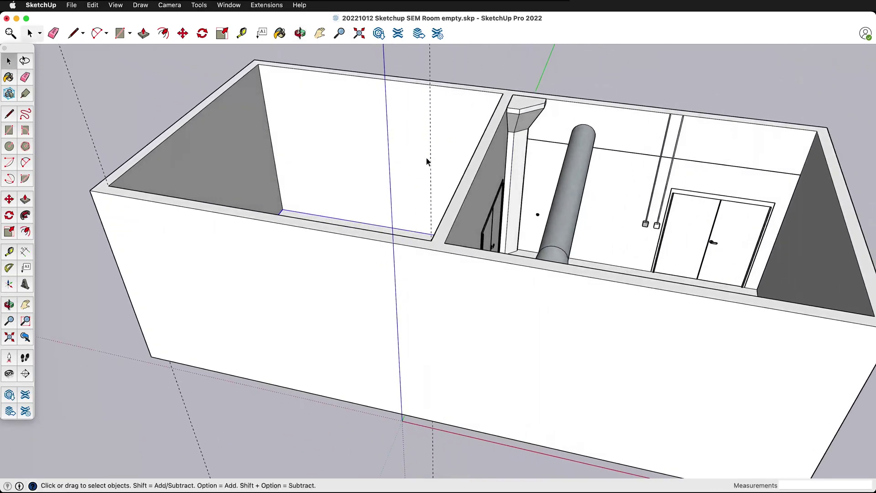
scroll(464, 147, down, 3)
click(94, 6)
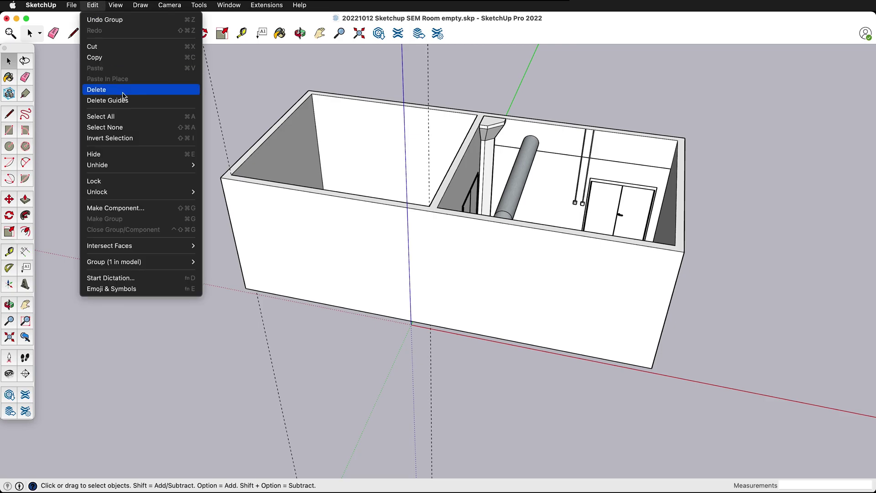
click(126, 100)
Examine the two-room model from all sides, including the double doors and the second room's floor.
middle_drag(553, 165, 250, 213)
middle_drag(415, 110, 176, 142)
scroll(441, 178, down, 2)
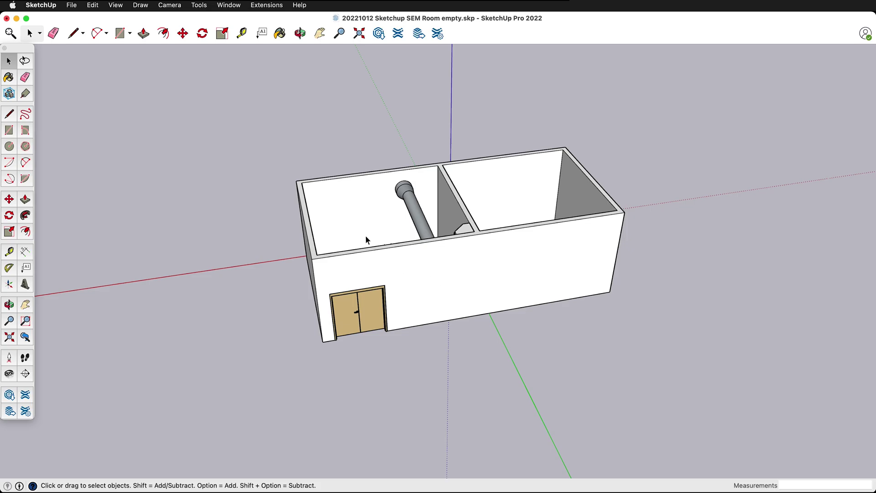
middle_drag(303, 270, 519, 281)
middle_drag(377, 260, 567, 260)
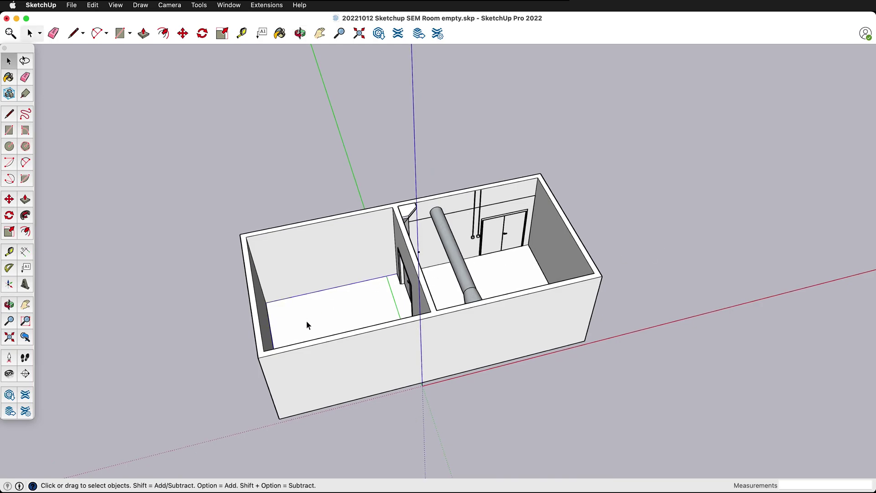
middle_drag(307, 323, 748, 217)
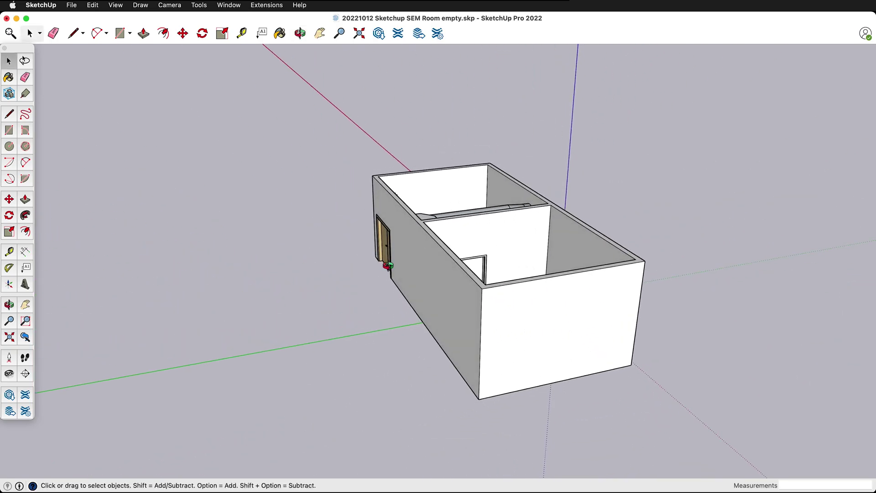
middle_drag(387, 266, 629, 284)
middle_drag(542, 215, 544, 264)
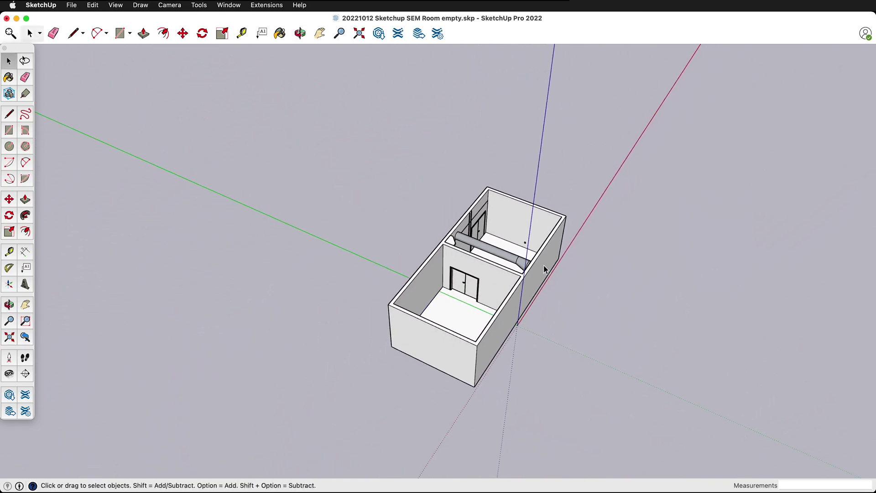
Copy the entire two-room model along the green axis to a clear spot 31' 6 3/16" beside the original.
drag(260, 107, 667, 404)
key(m)
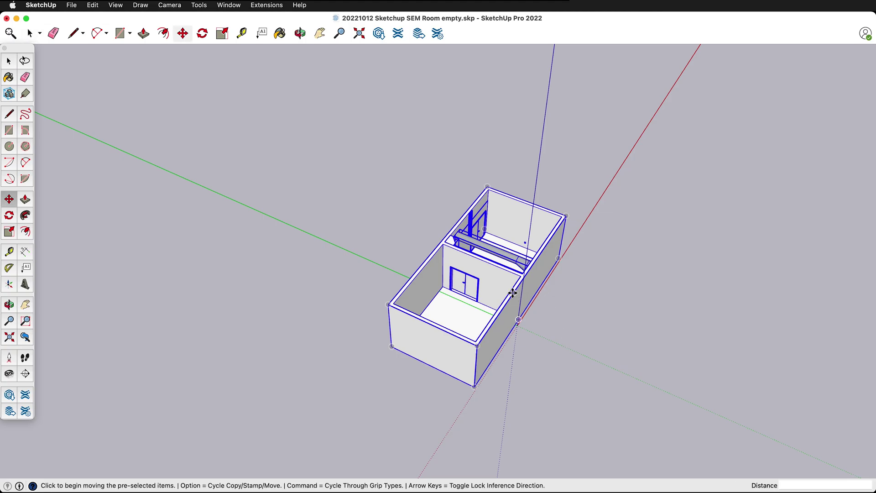
click(502, 288)
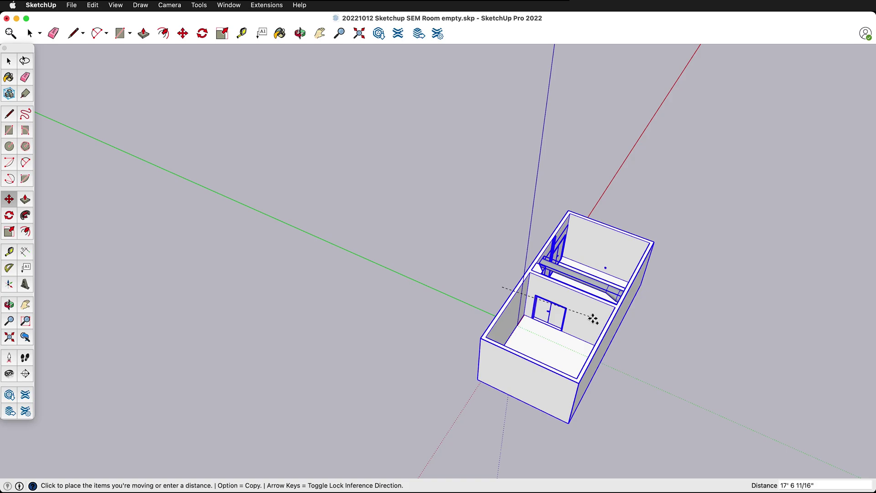
key(alt)
click(664, 359)
scroll(594, 361, down, 3)
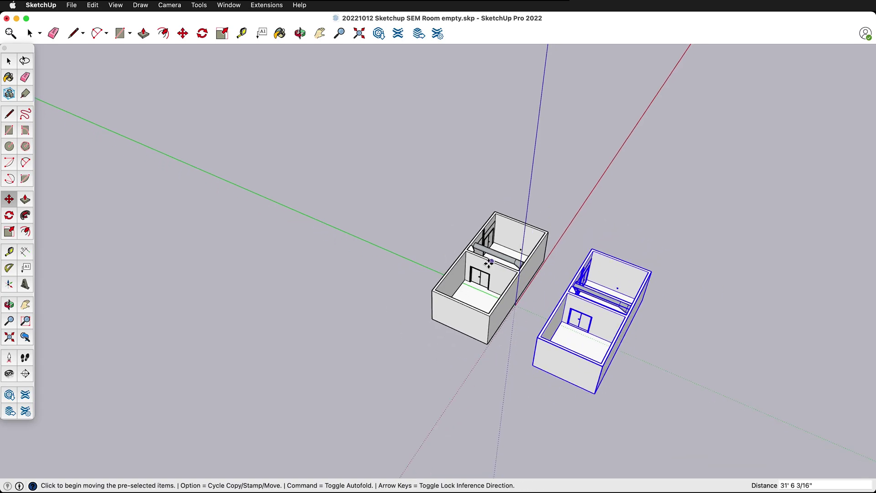
Inside the copy's wall group, push the inner face of the second room's end wall towards the shared wall.
key(o)
drag(592, 366, 268, 318)
key(space)
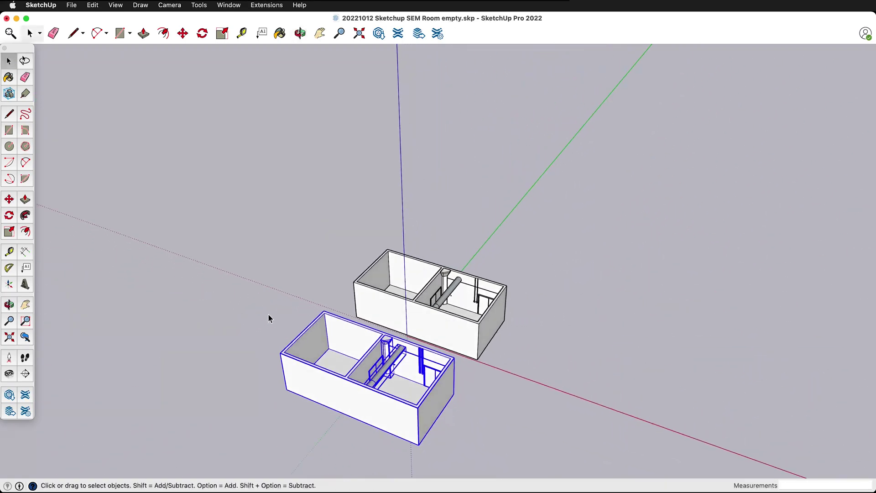
double_click(303, 351)
scroll(302, 348, up, 4)
click(301, 343)
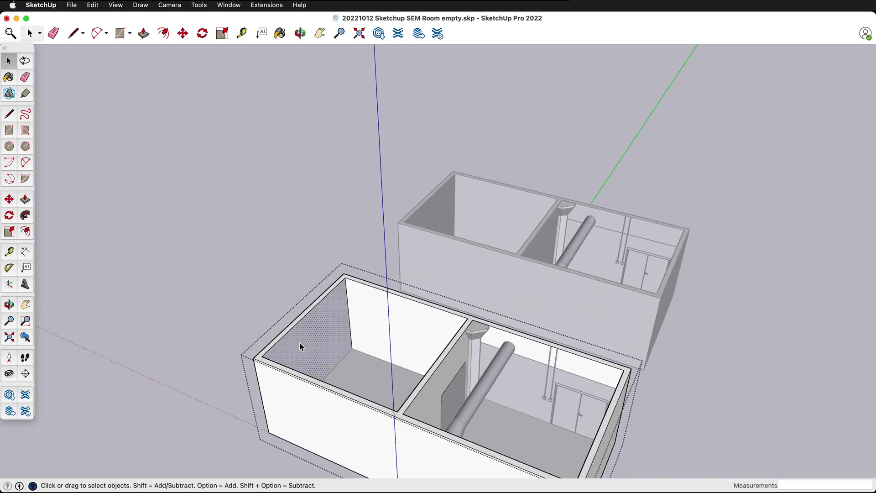
key(p)
drag(299, 352, 385, 384)
Push the outer face of the copy's end wall inward 11' 3 9/16" to thin the wall, and close the group.
key(o)
drag(384, 384, 644, 348)
key(p)
key(space)
click(510, 407)
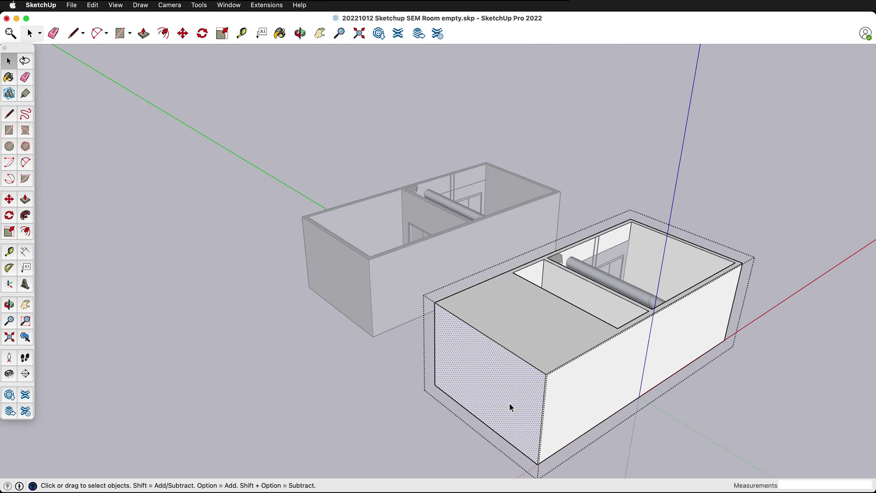
key(p)
drag(509, 403, 582, 379)
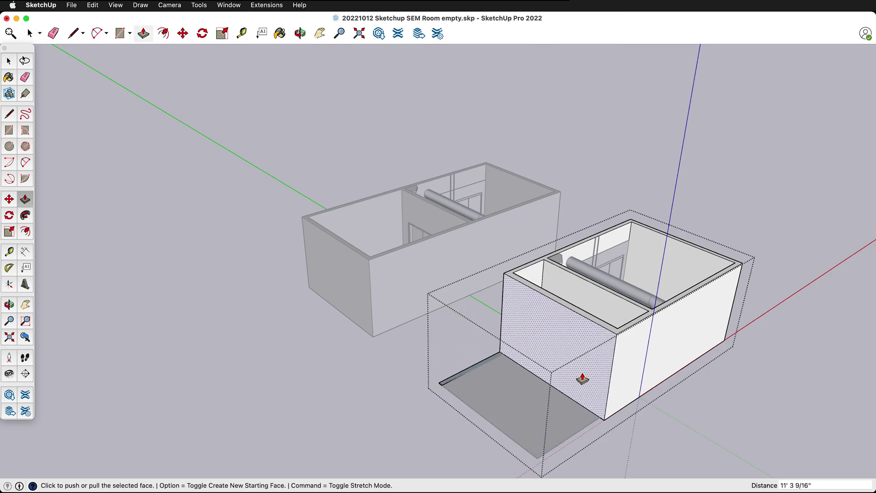
key(space)
click(447, 444)
Move the copy's exposed second-room floor along the red axis until it sits inside the shortened walls.
middle_drag(448, 445, 562, 352)
scroll(573, 426, up, 5)
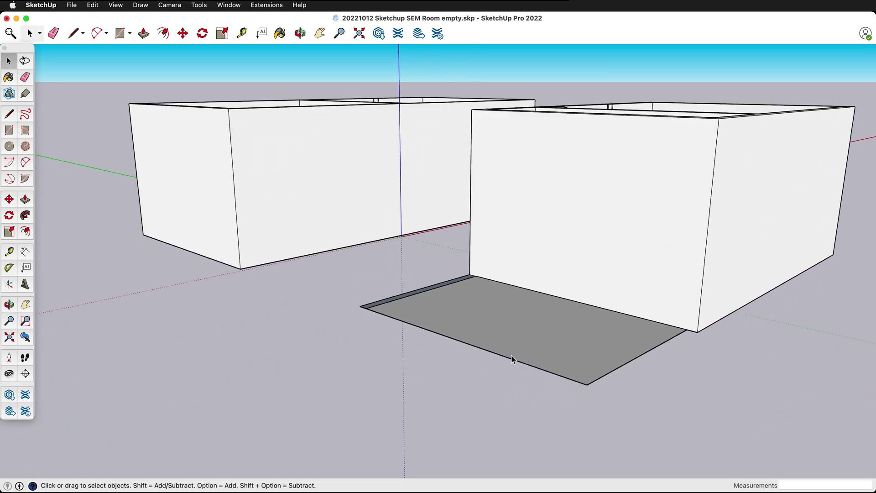
key(m)
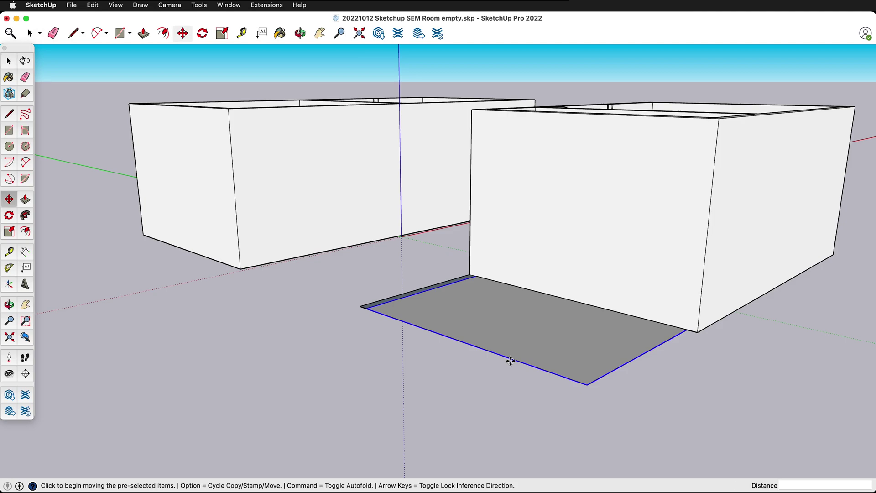
click(511, 359)
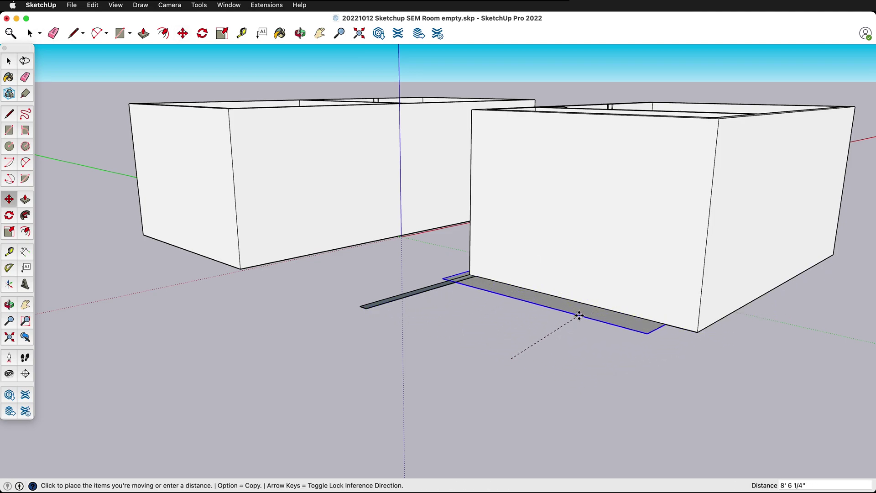
click(634, 309)
Inside the copy's wall group, erase the long edges of the thin strip left on the ground beyond the shortened walls.
key(space)
click(367, 308)
scroll(446, 294, up, 5)
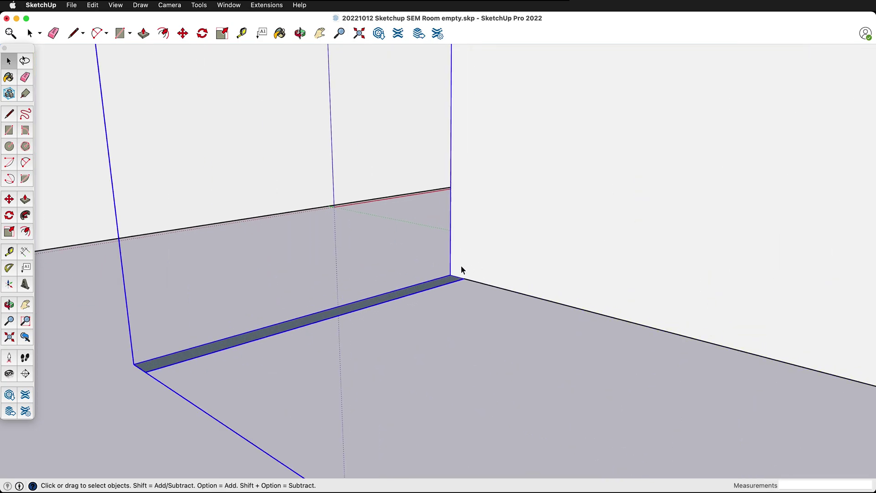
double_click(439, 282)
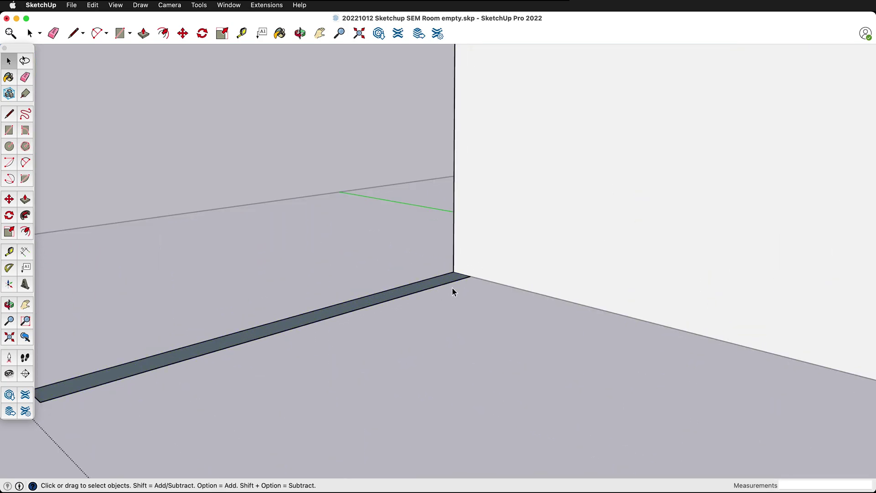
key(e)
click(440, 285)
click(419, 284)
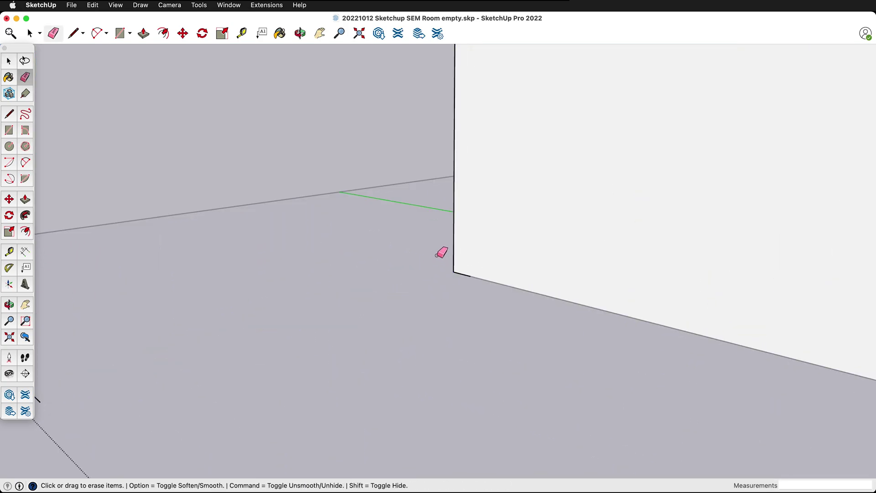
Examine the original two-room model and its shortened copy side by side from above.
scroll(441, 252, down, 2)
middle_drag(235, 319, 357, 241)
middle_drag(428, 226, 371, 274)
scroll(630, 264, down, 3)
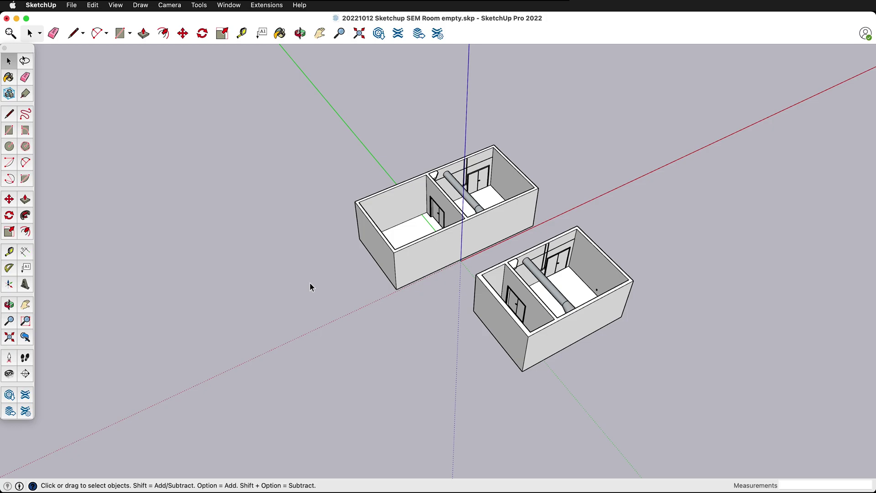
scroll(563, 215, up, 10)
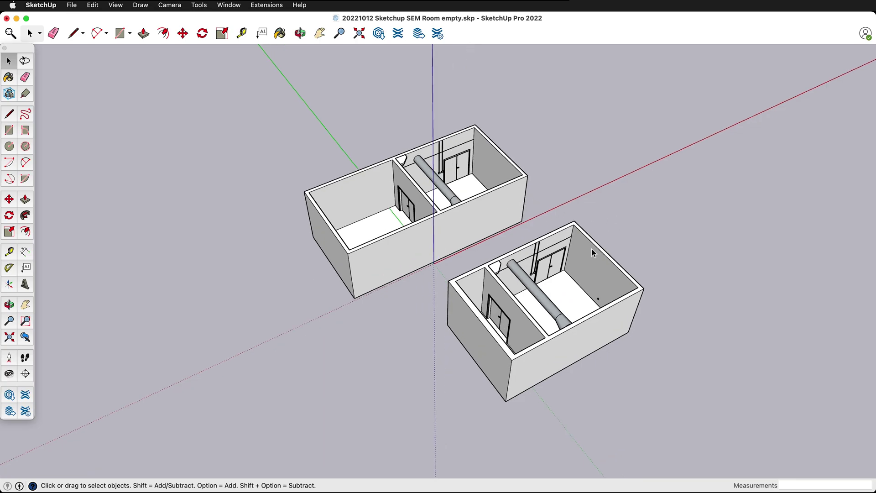
scroll(726, 200, down, 2)
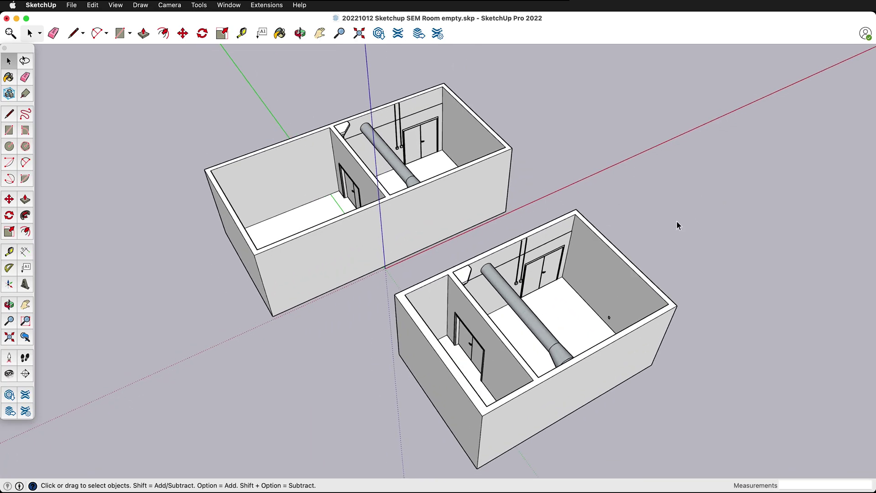
middle_drag(677, 225, 664, 198)
scroll(357, 302, up, 2)
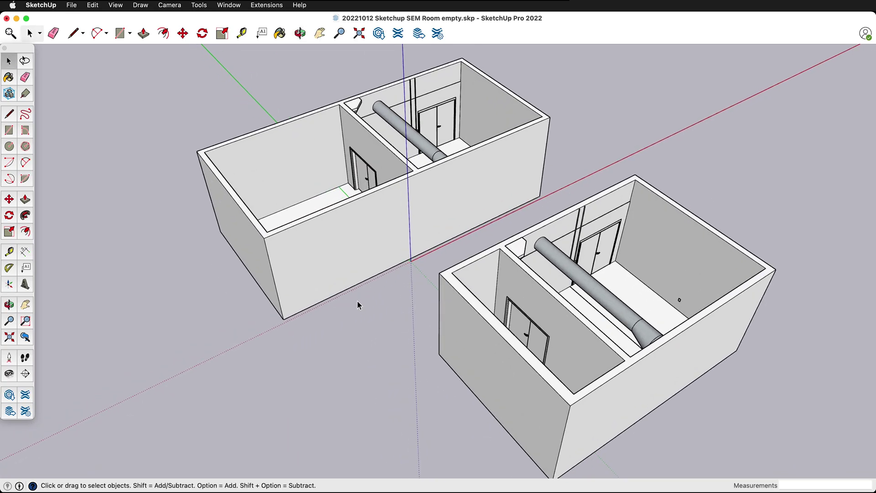